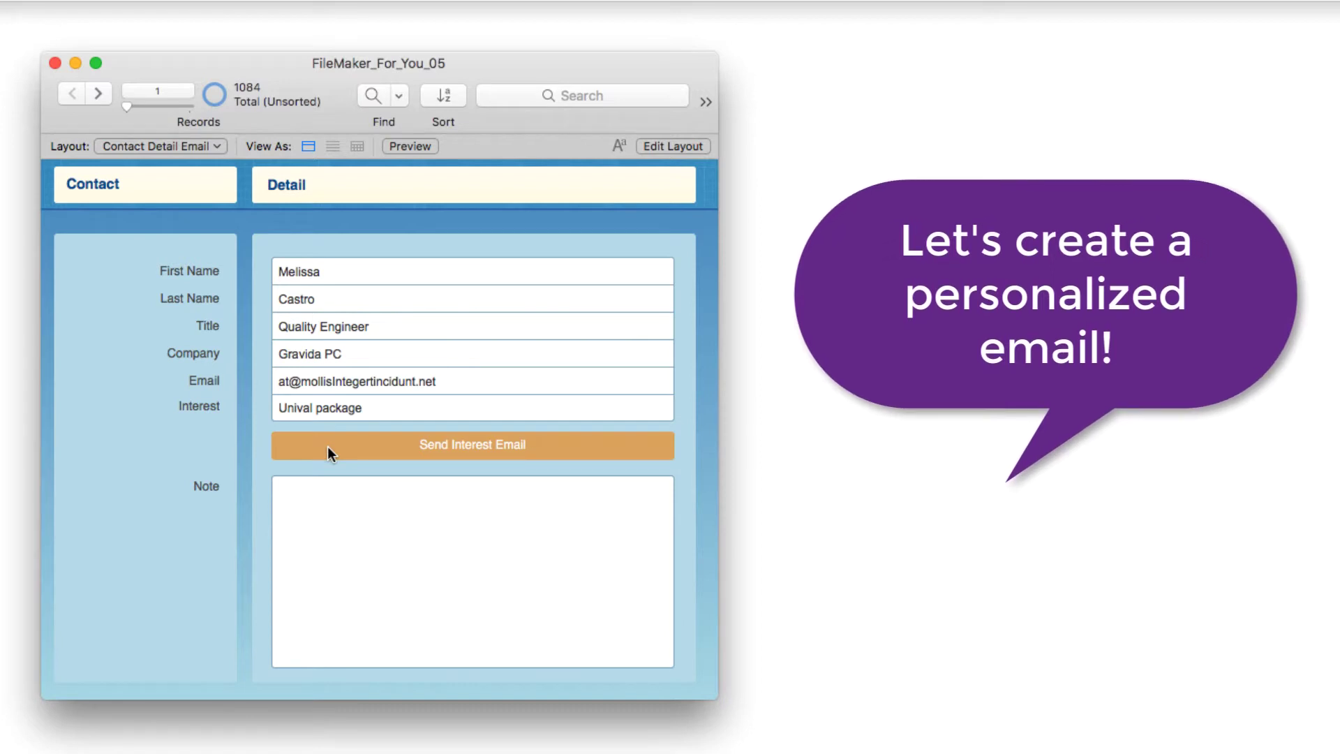
Run the Send Interest Email button on the current contact's Contact Detail Email layout
{"action": "left_click", "coordinate": [328, 446]}
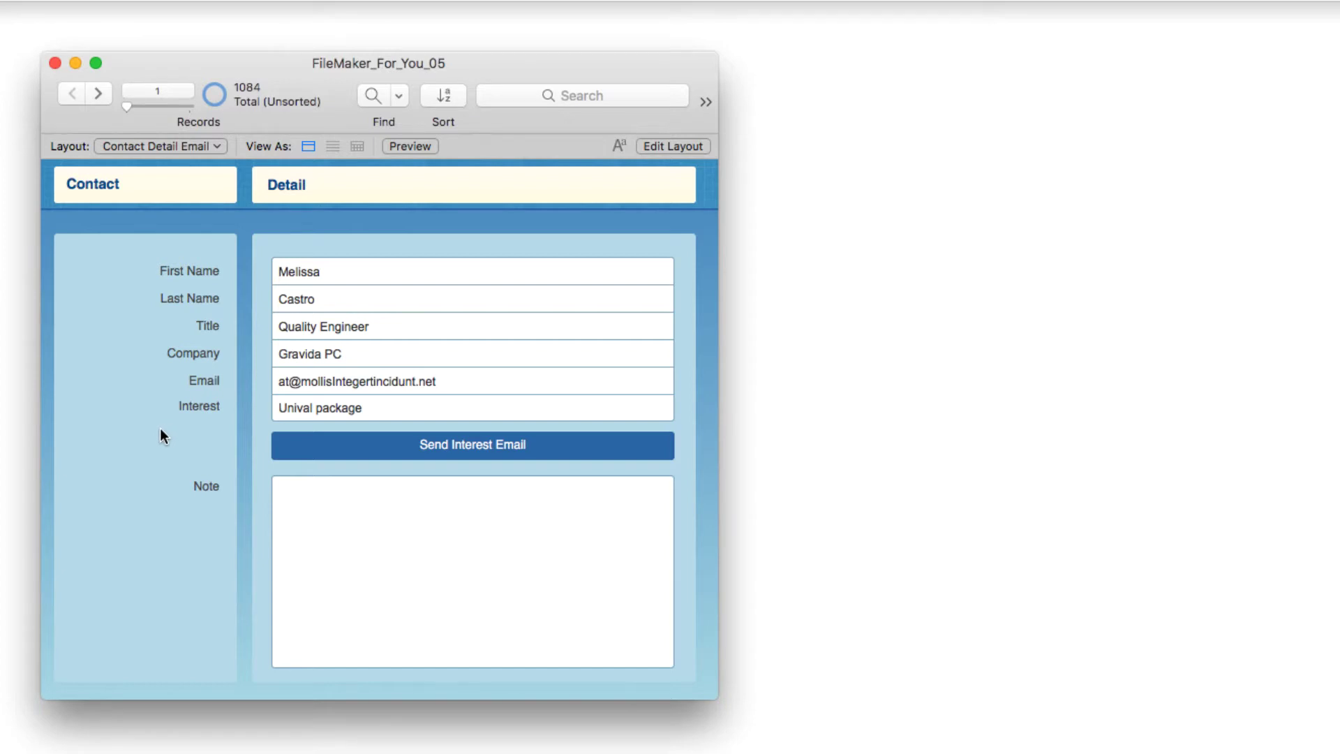
Review the generated Unival package email, then close it with Don't Save
{"action": "left_click", "coordinate": [468, 448]}
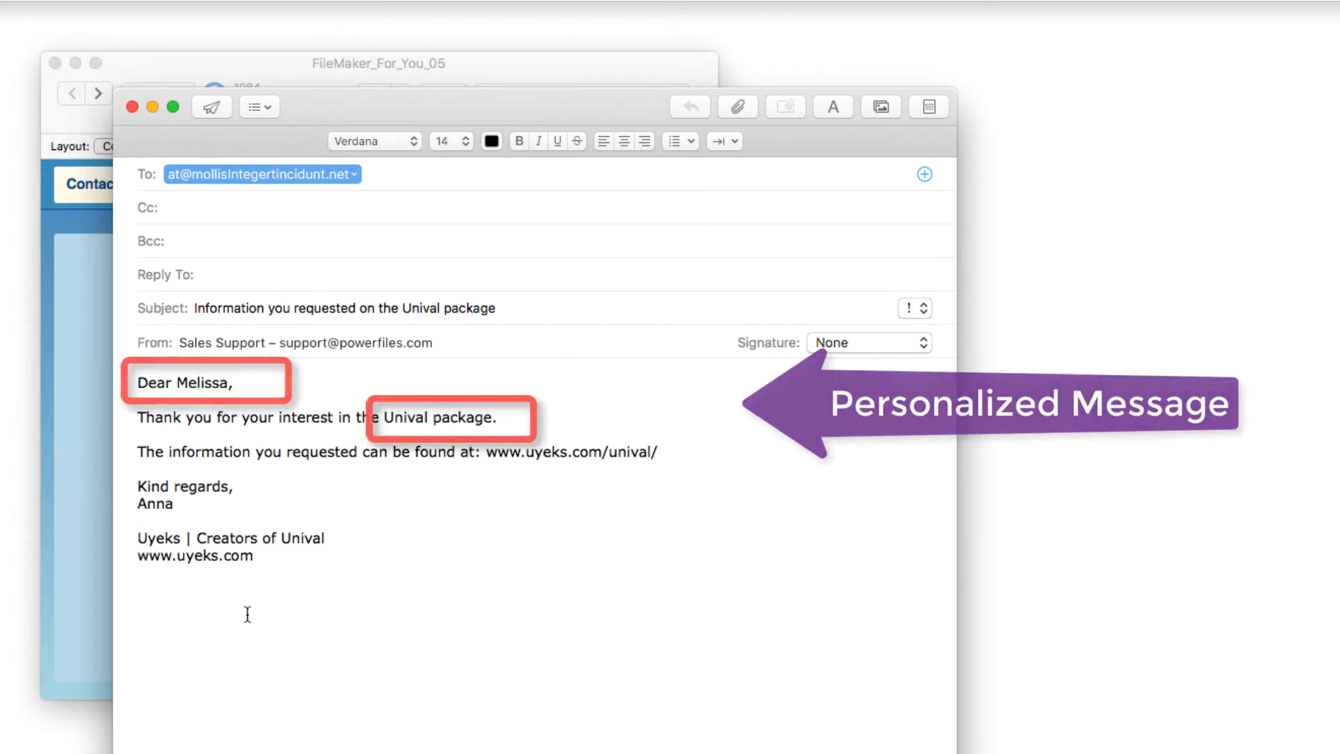
{"action": "left_click", "coordinate": [133, 107]}
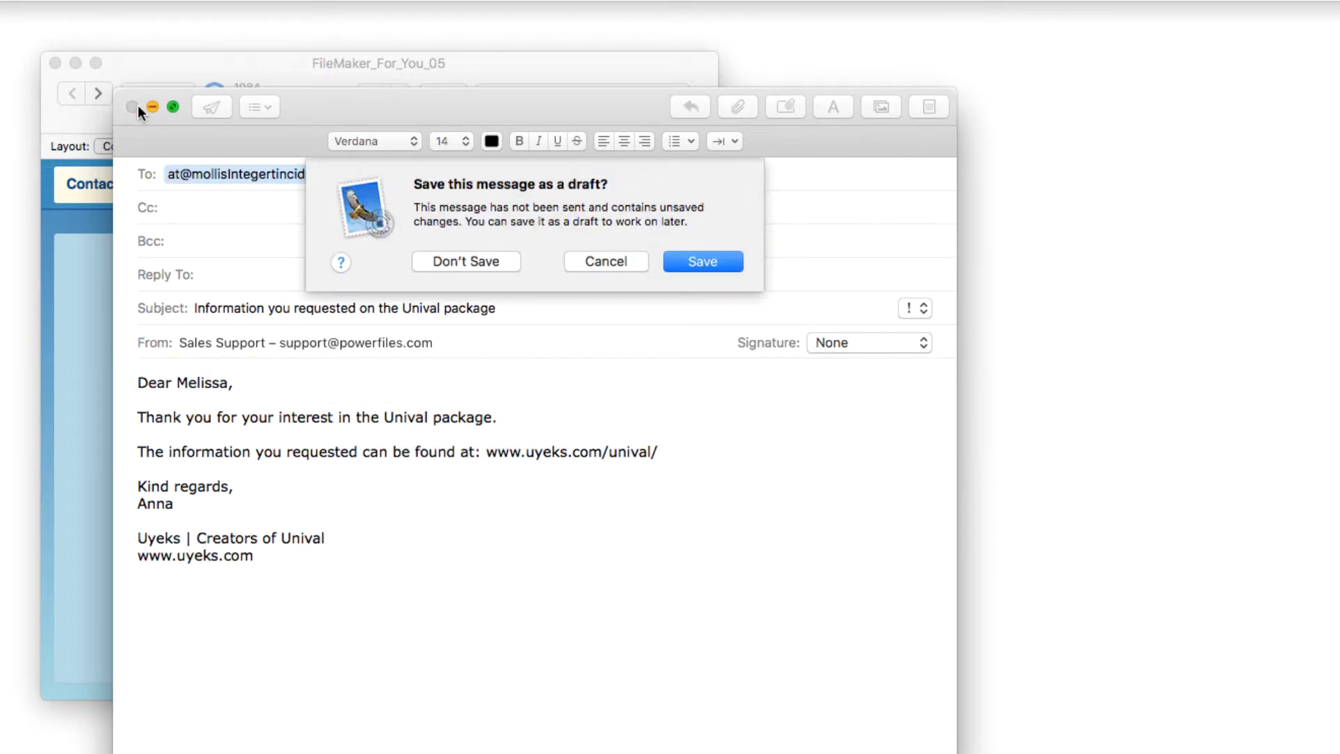
{"action": "left_click", "coordinate": [466, 262]}
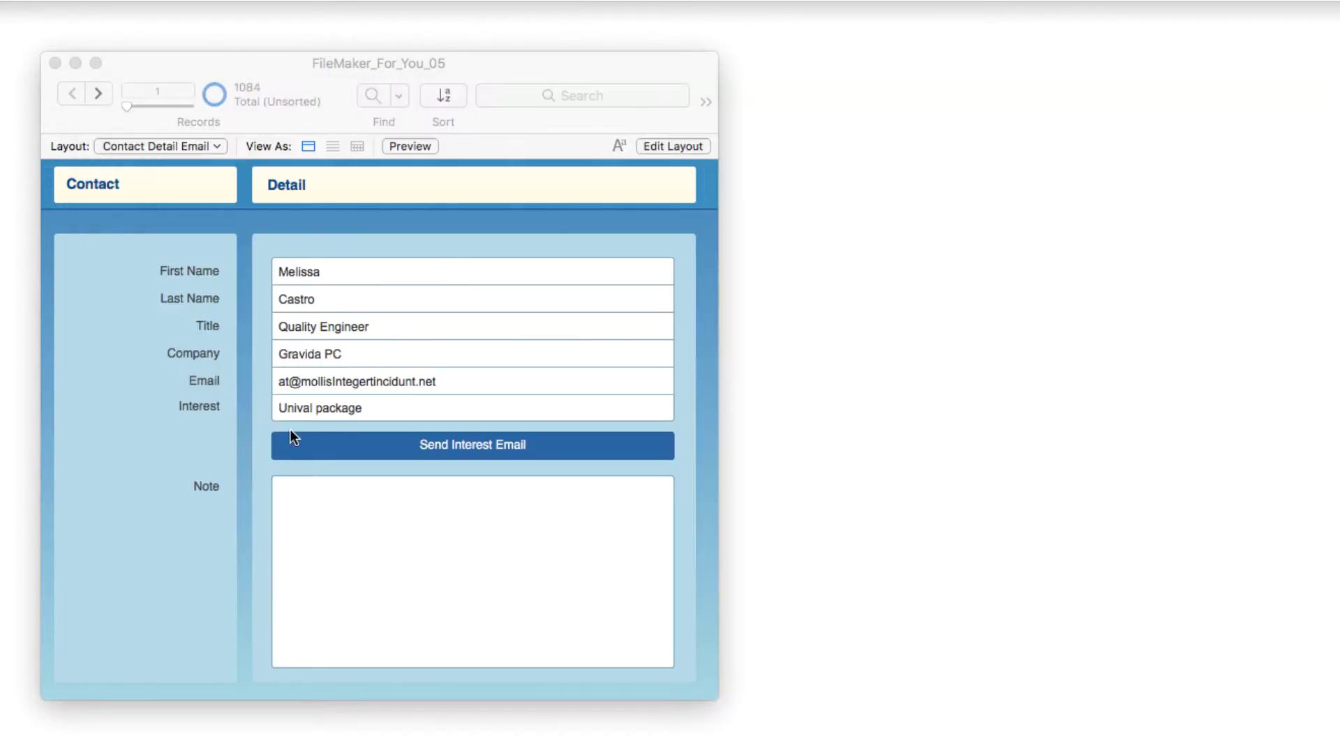
In Layout mode, open the Send Interest Email button's Send Mail step via Button Setup
{"action": "left_click", "coordinate": [672, 146]}
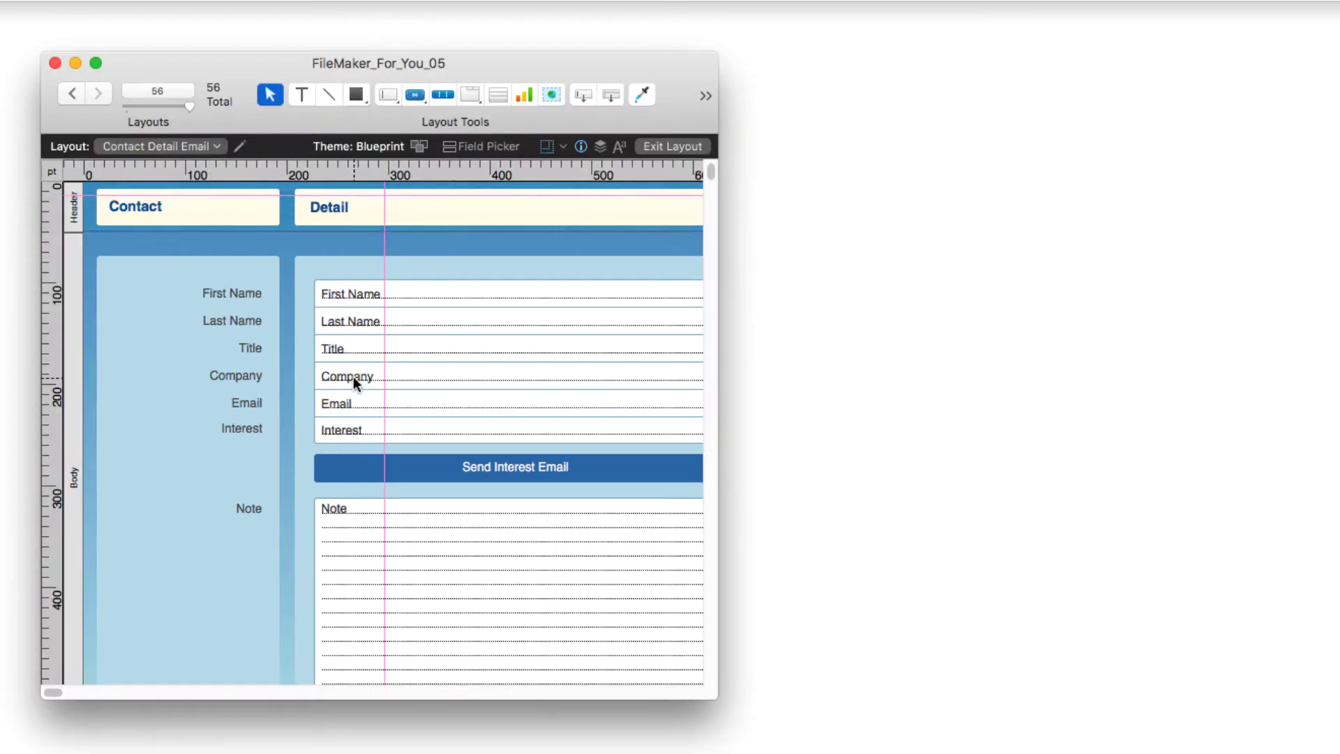
{"action": "double_click", "coordinate": [470, 472]}
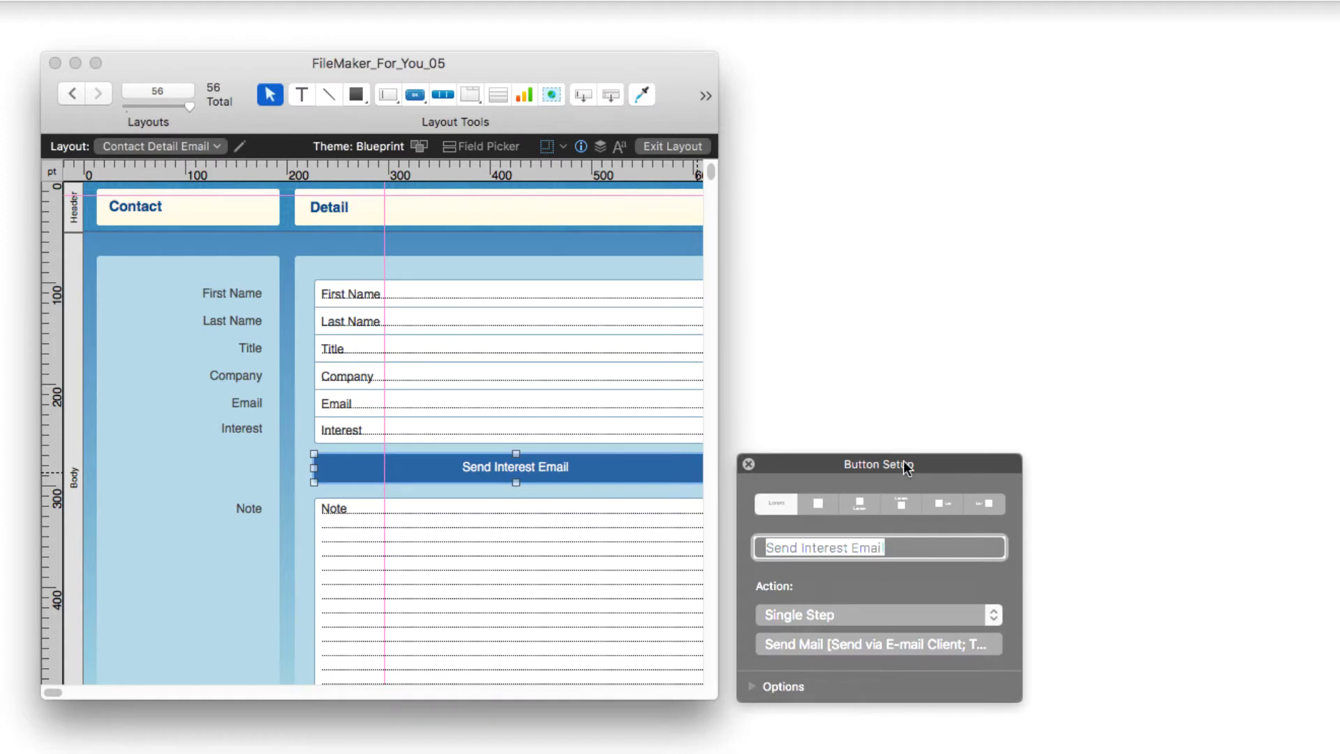
{"action": "left_click_drag", "start_coordinate": [903, 466], "coordinate": [922, 241]}
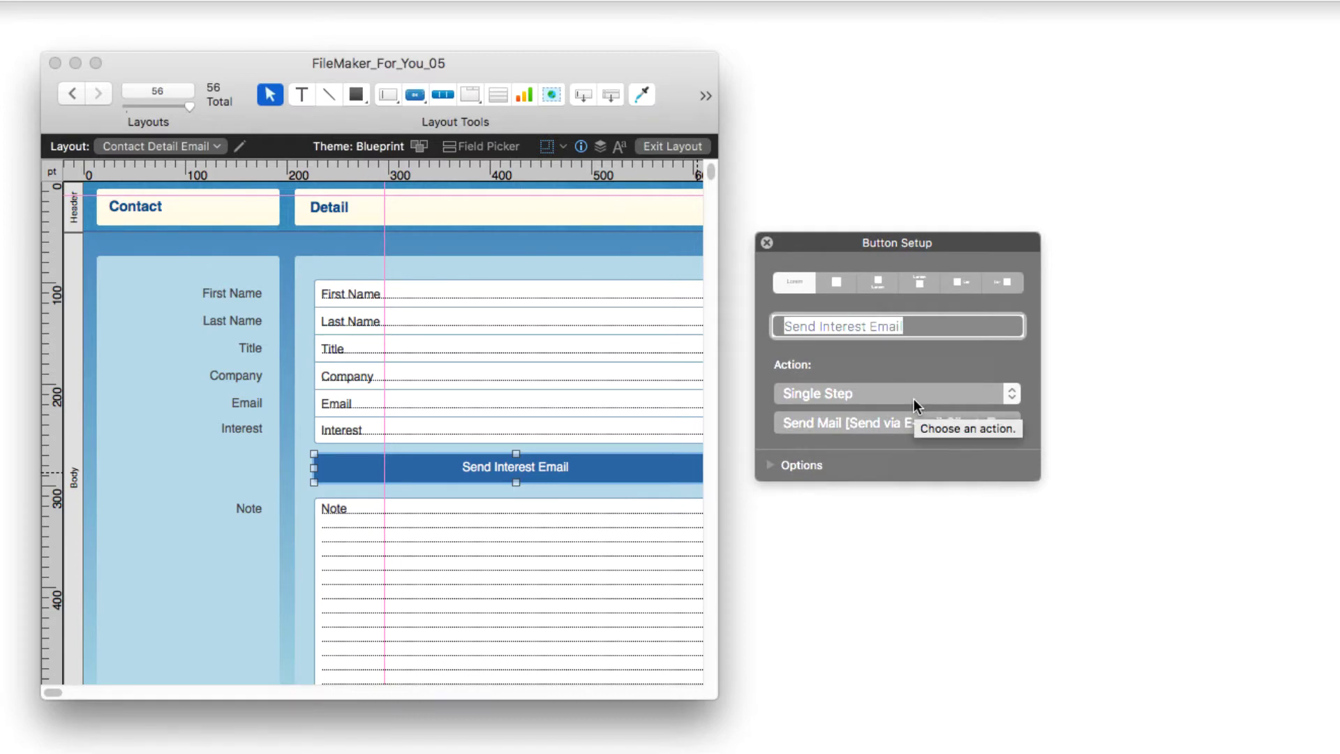
{"action": "left_click", "coordinate": [846, 427]}
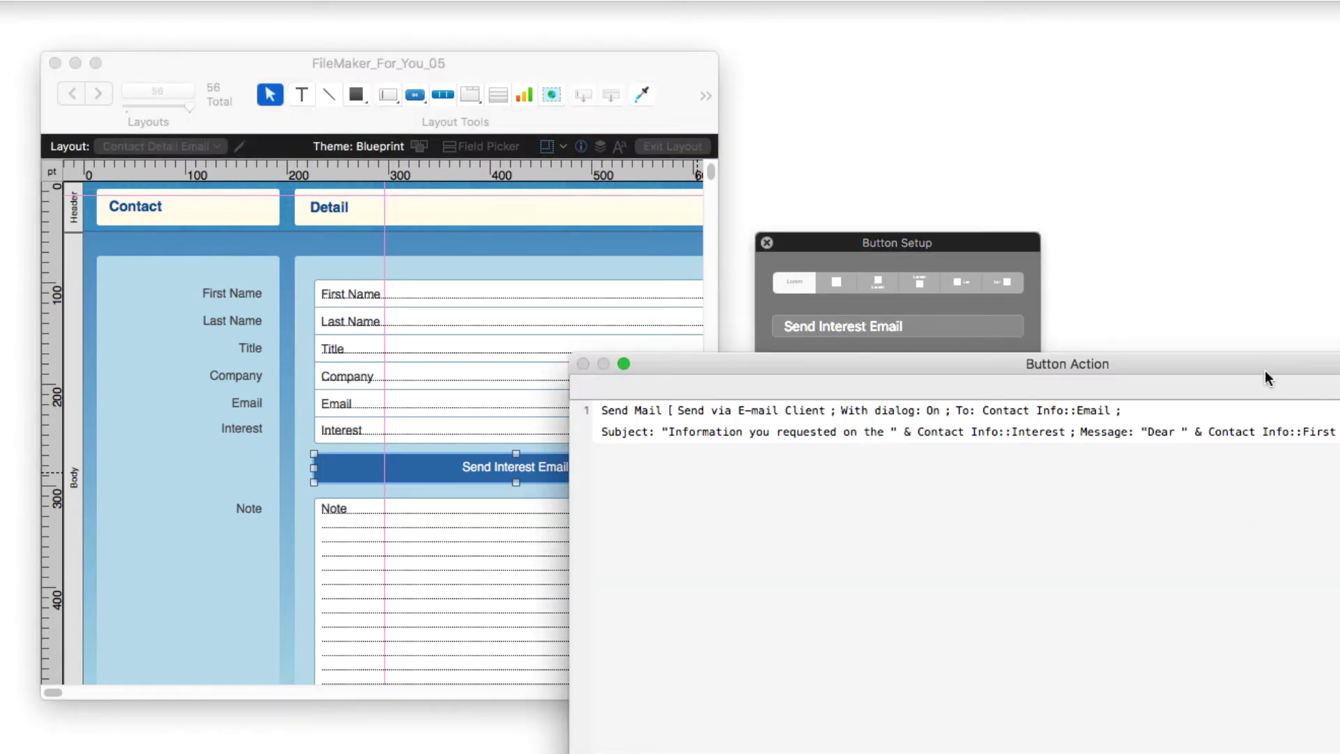
{"action": "left_click_drag", "start_coordinate": [1261, 367], "coordinate": [961, 249]}
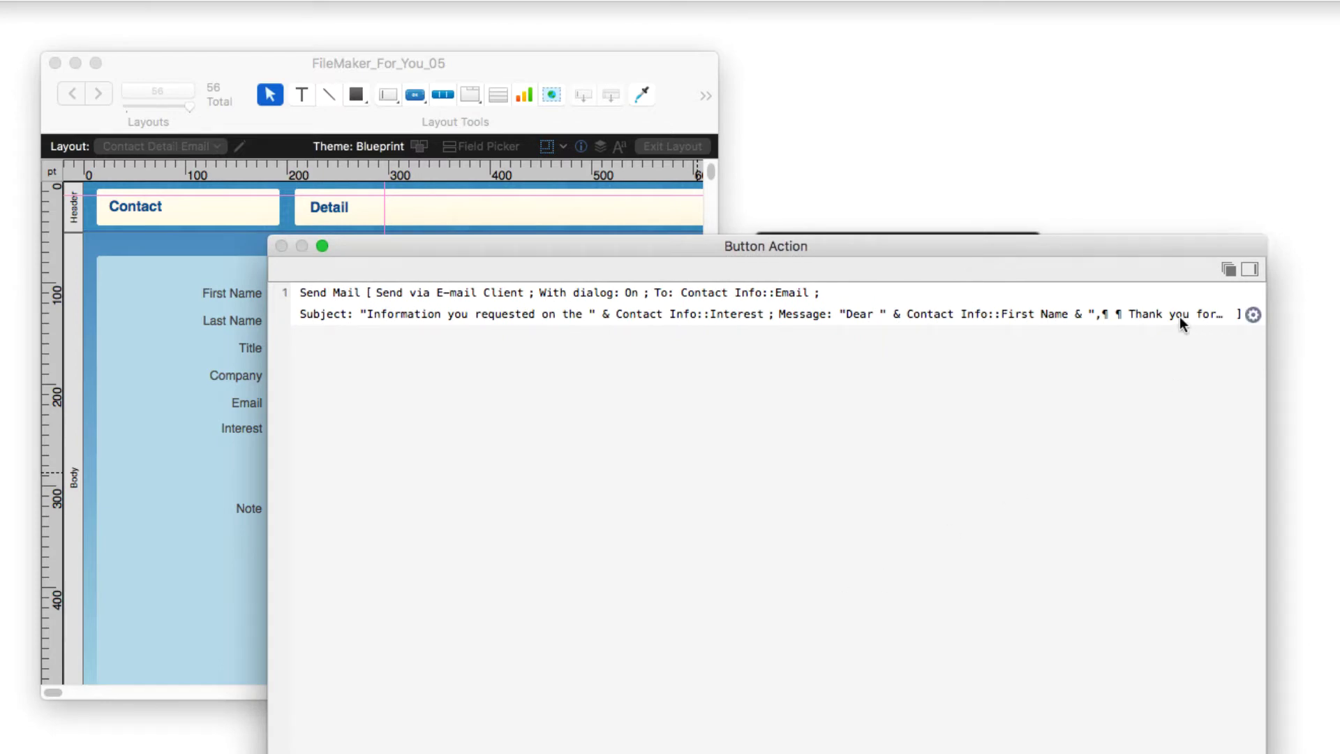
Open the Send Mail step's options and keep Send via set to E-Mail Client
{"action": "left_click", "coordinate": [1253, 314]}
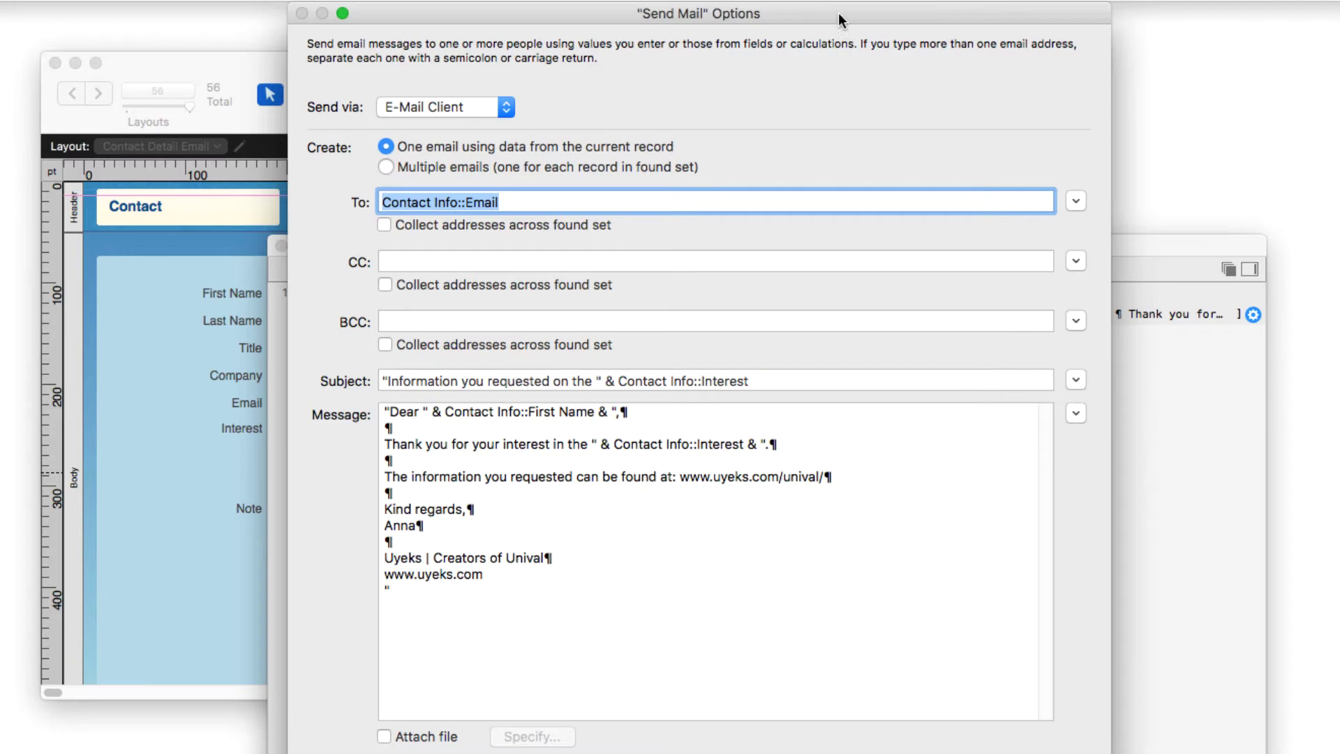
{"action": "left_click_drag", "start_coordinate": [840, 20], "coordinate": [664, 11]}
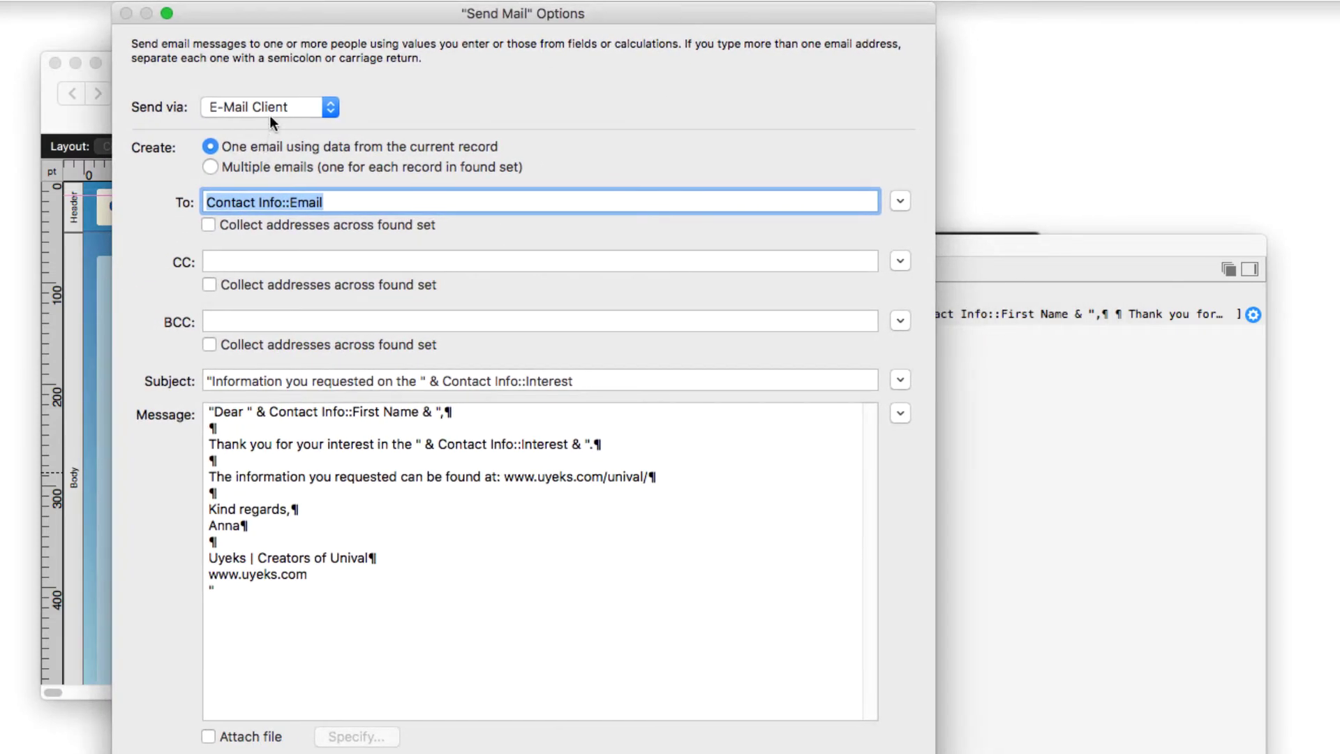
{"action": "left_click", "coordinate": [303, 107]}
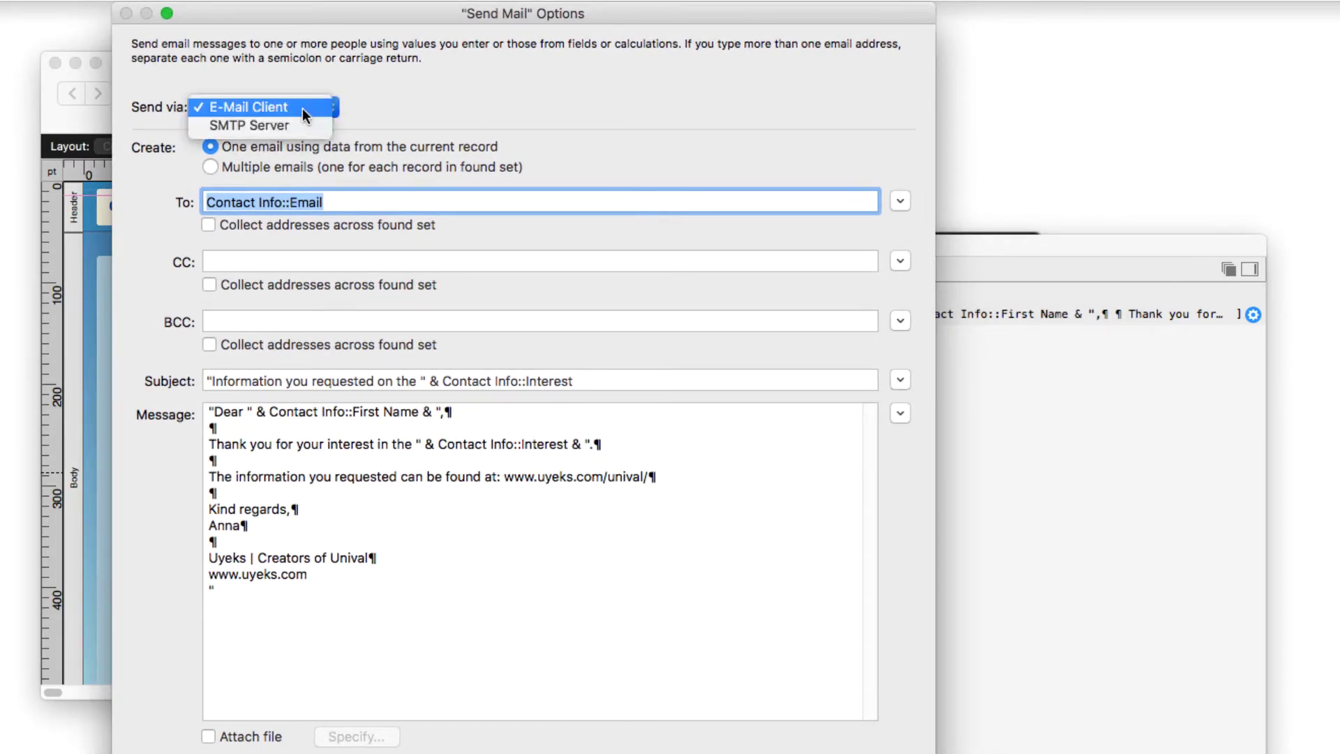
{"action": "left_click", "coordinate": [304, 107]}
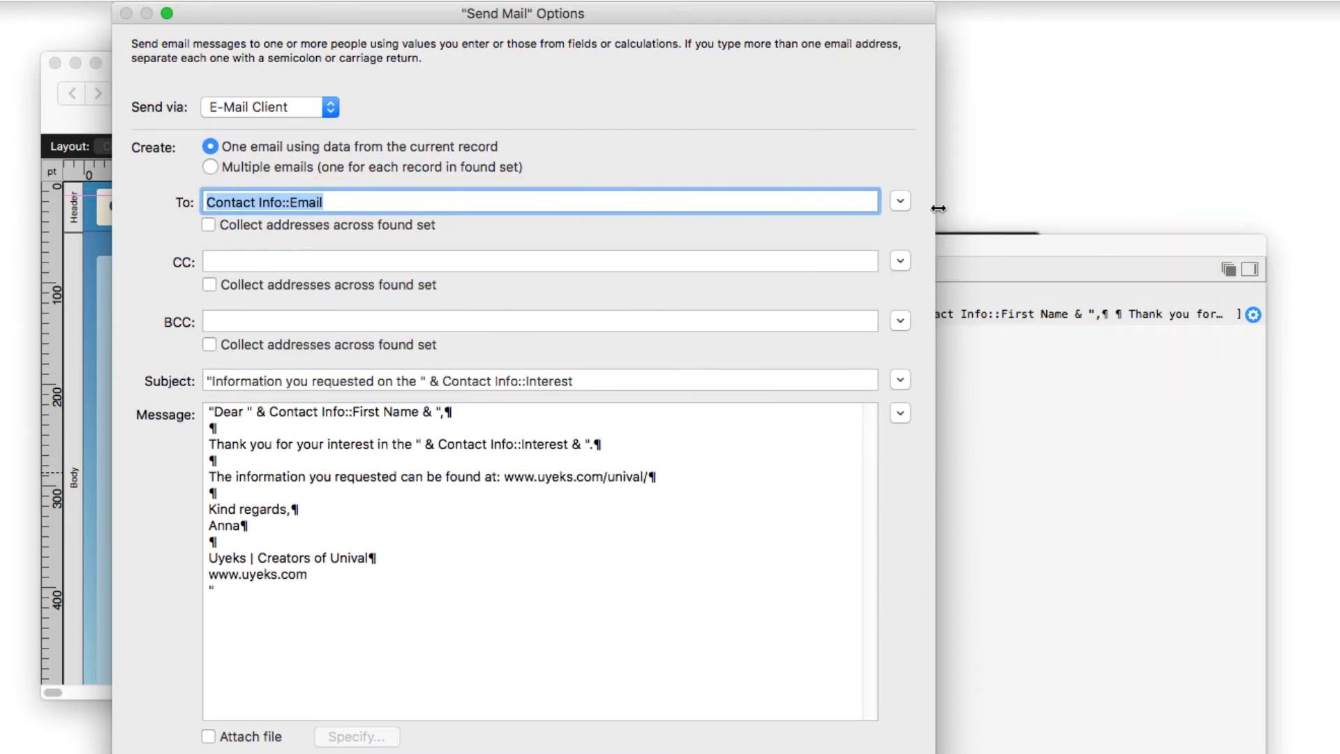
{"action": "left_click", "coordinate": [900, 203]}
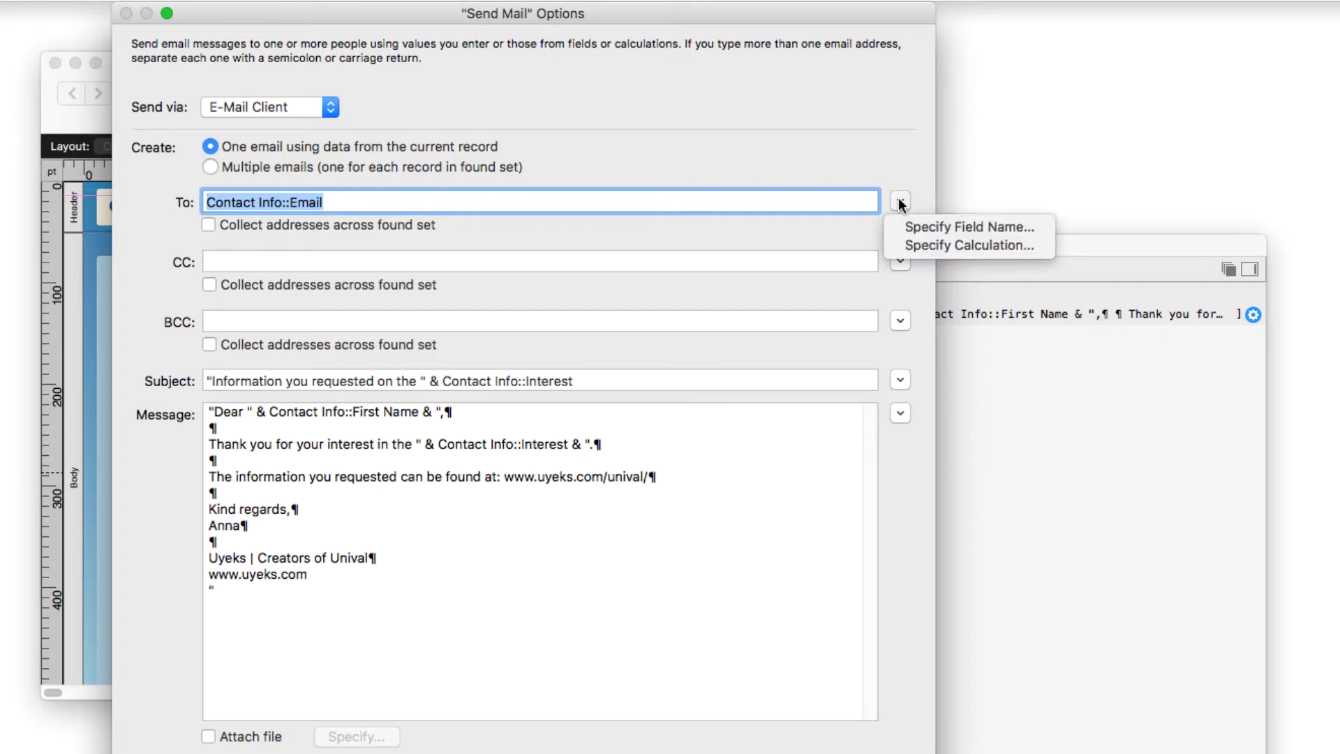
{"action": "left_click", "coordinate": [901, 225]}
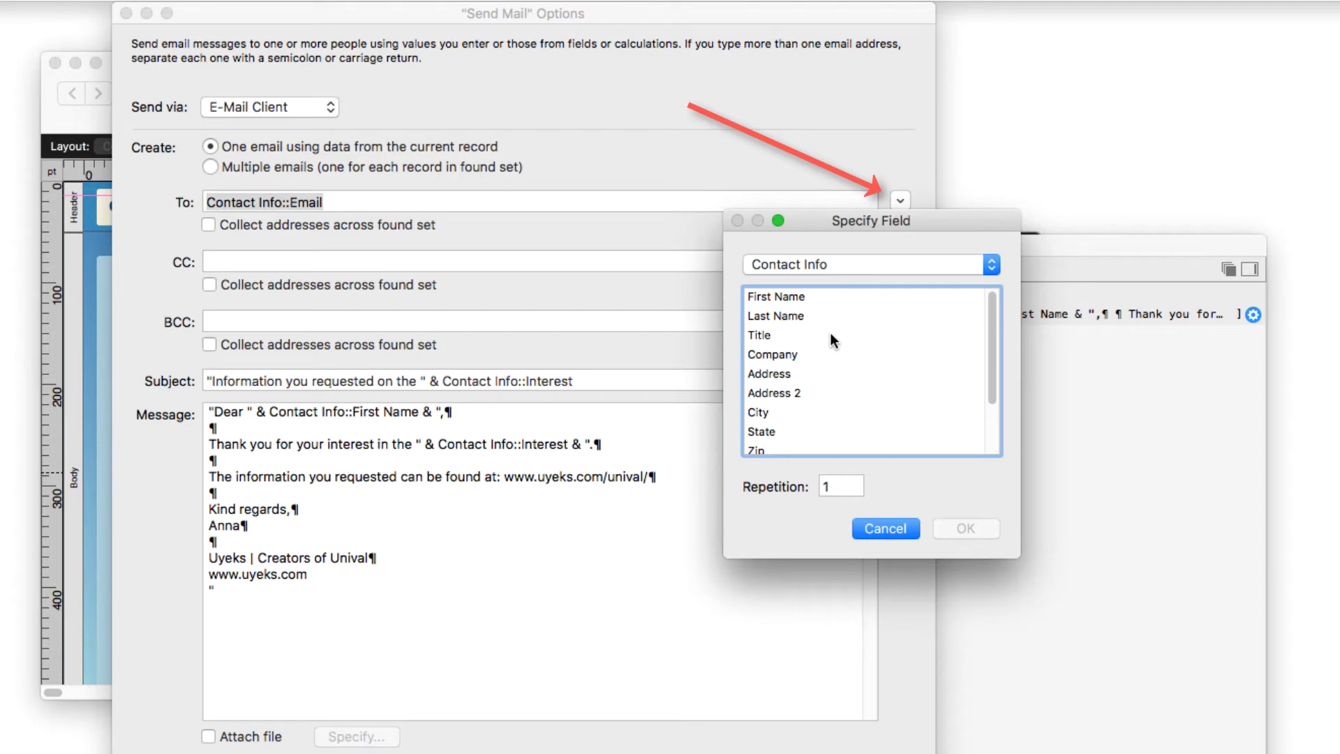
{"action": "scroll", "coordinate": [830, 335], "scroll_direction": "down", "scroll_amount": 3}
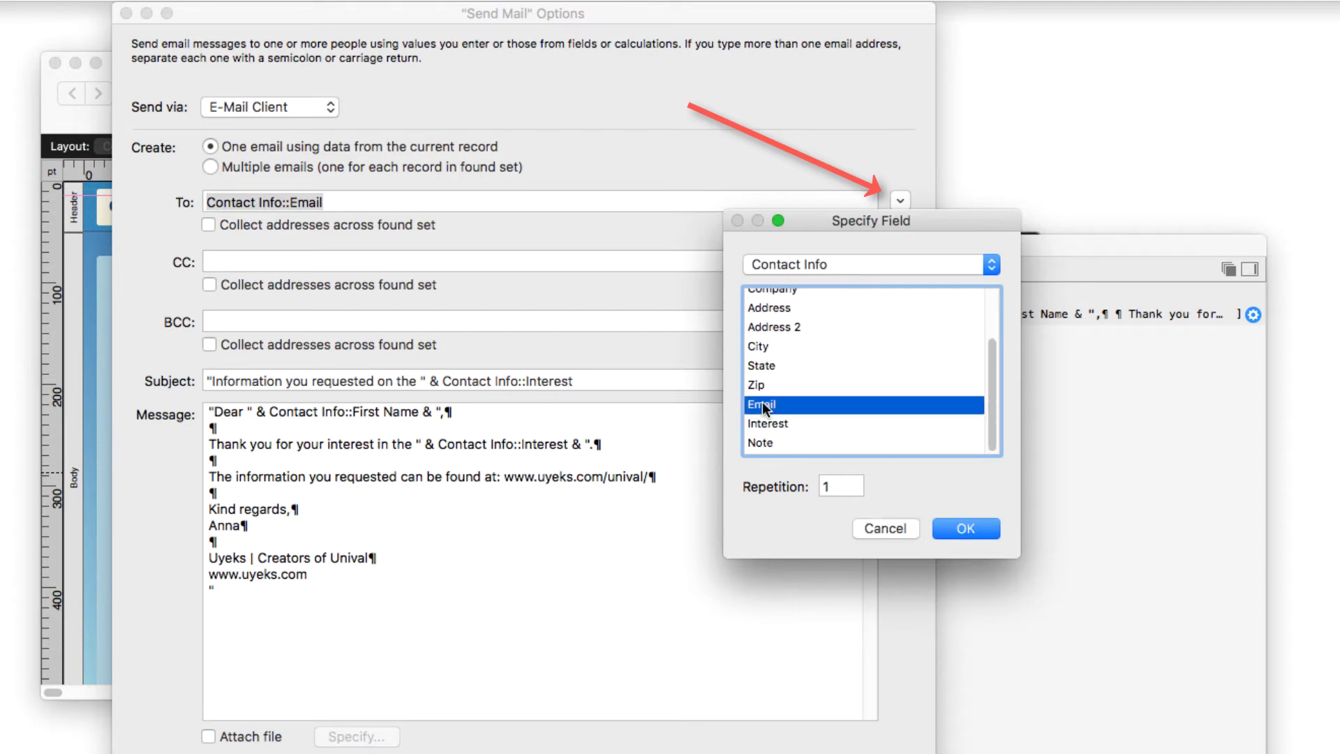
{"action": "left_click", "coordinate": [966, 530]}
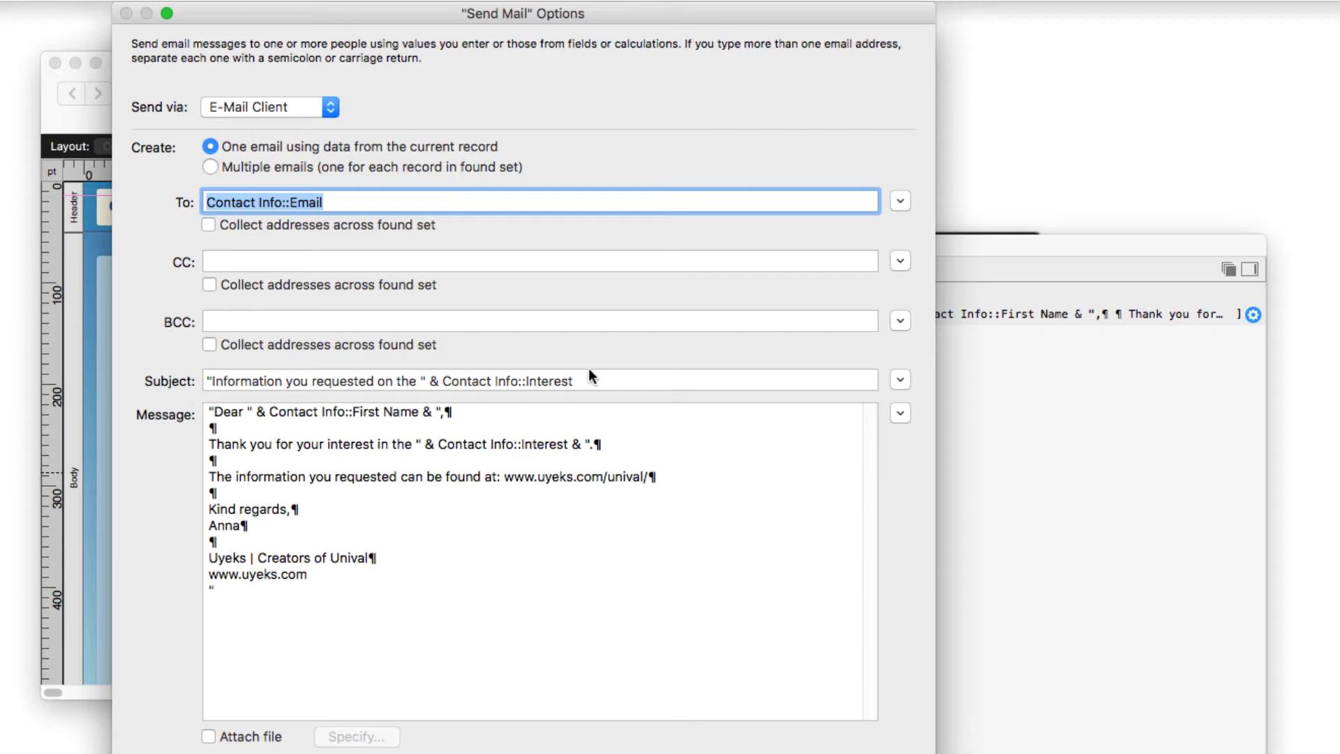
Set the Subject calculation to "Information you requested on the " & Contact Info::Interest
{"action": "left_click", "coordinate": [909, 381]}
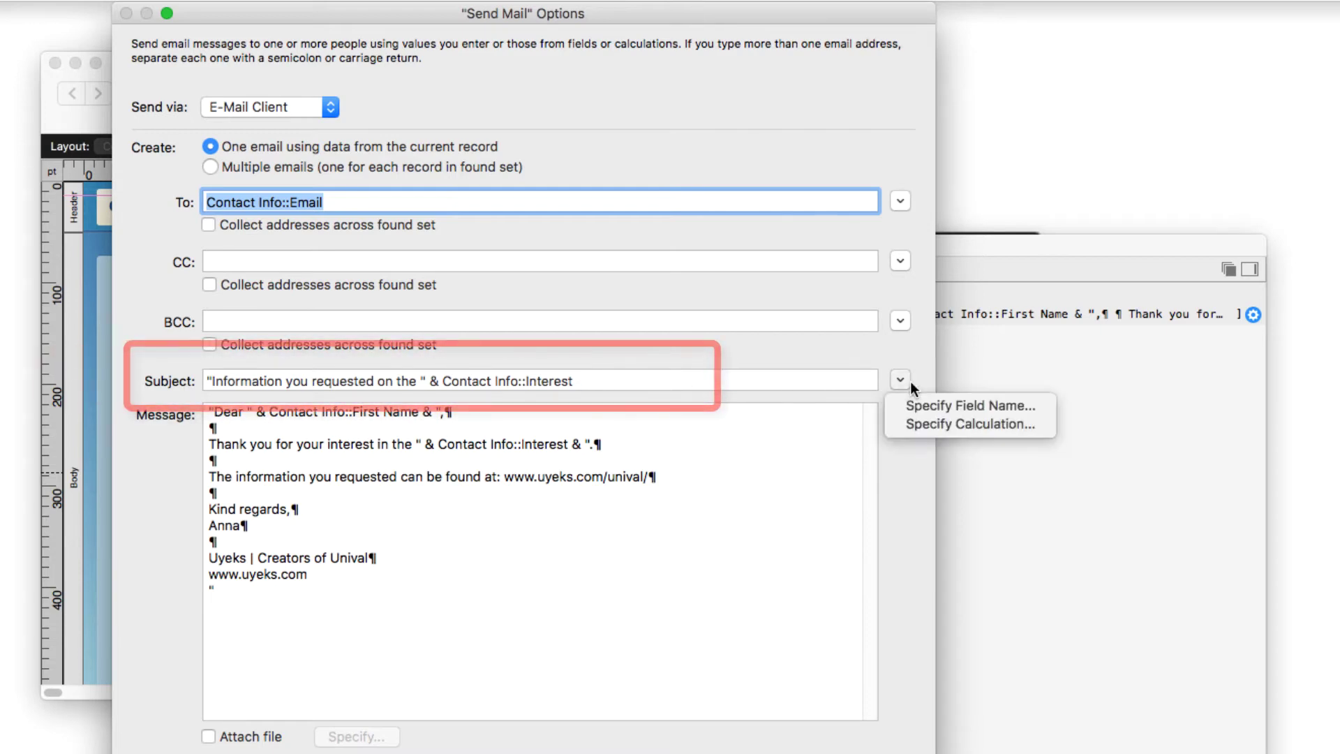
{"action": "left_click", "coordinate": [911, 425]}
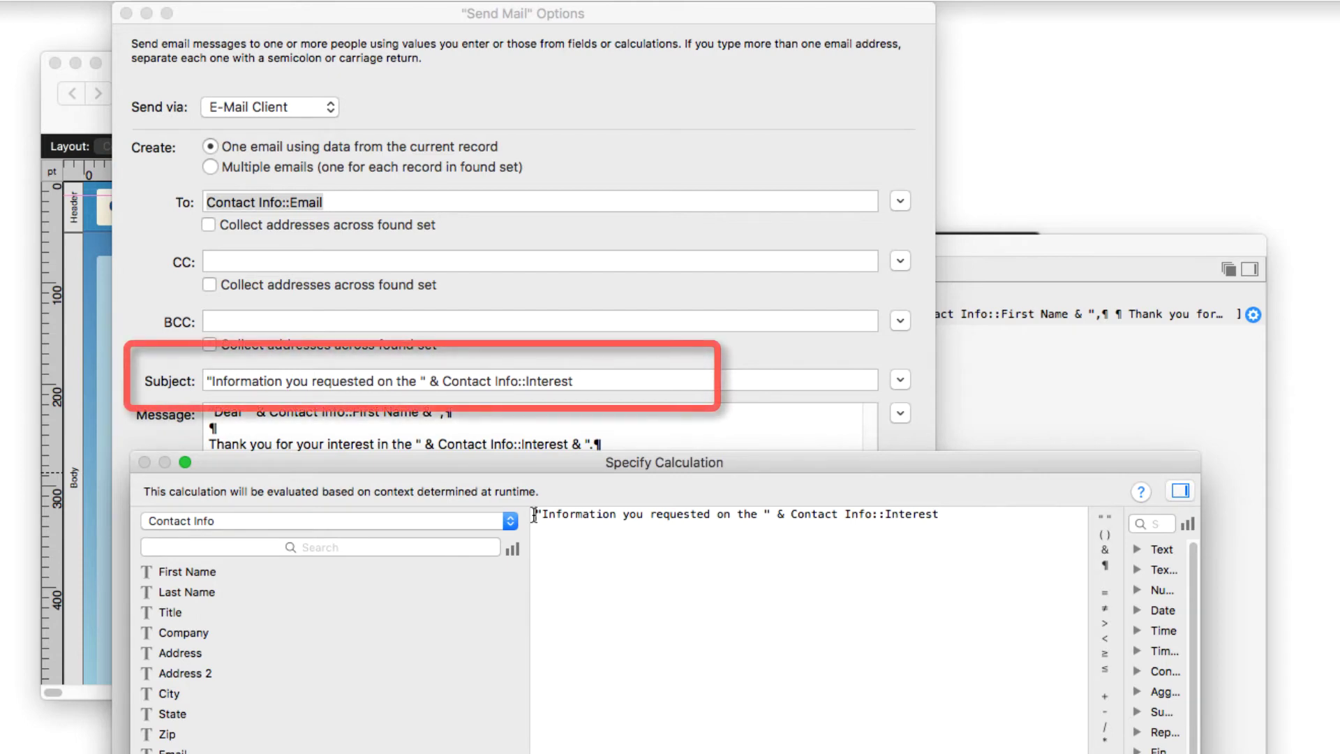
{"action": "left_click_drag", "start_coordinate": [613, 463], "coordinate": [504, 199]}
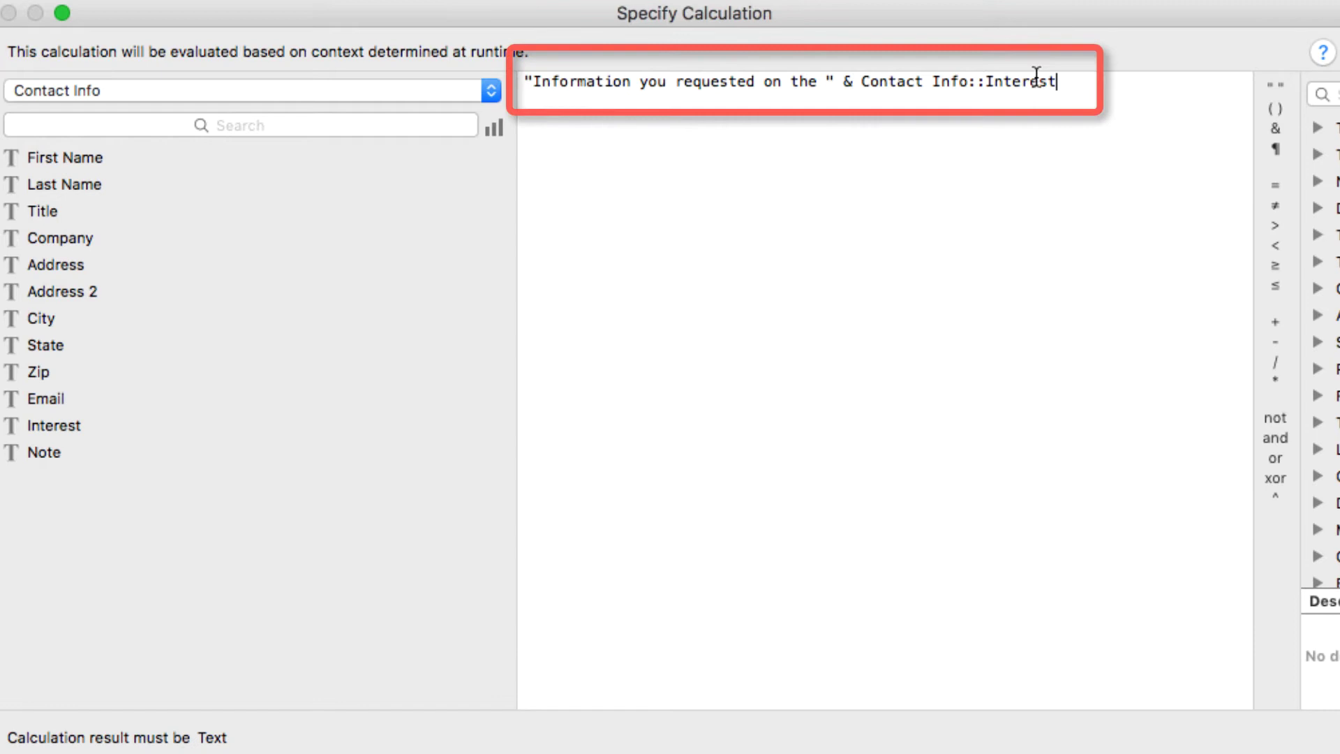
{"action": "left_click", "coordinate": [39, 424]}
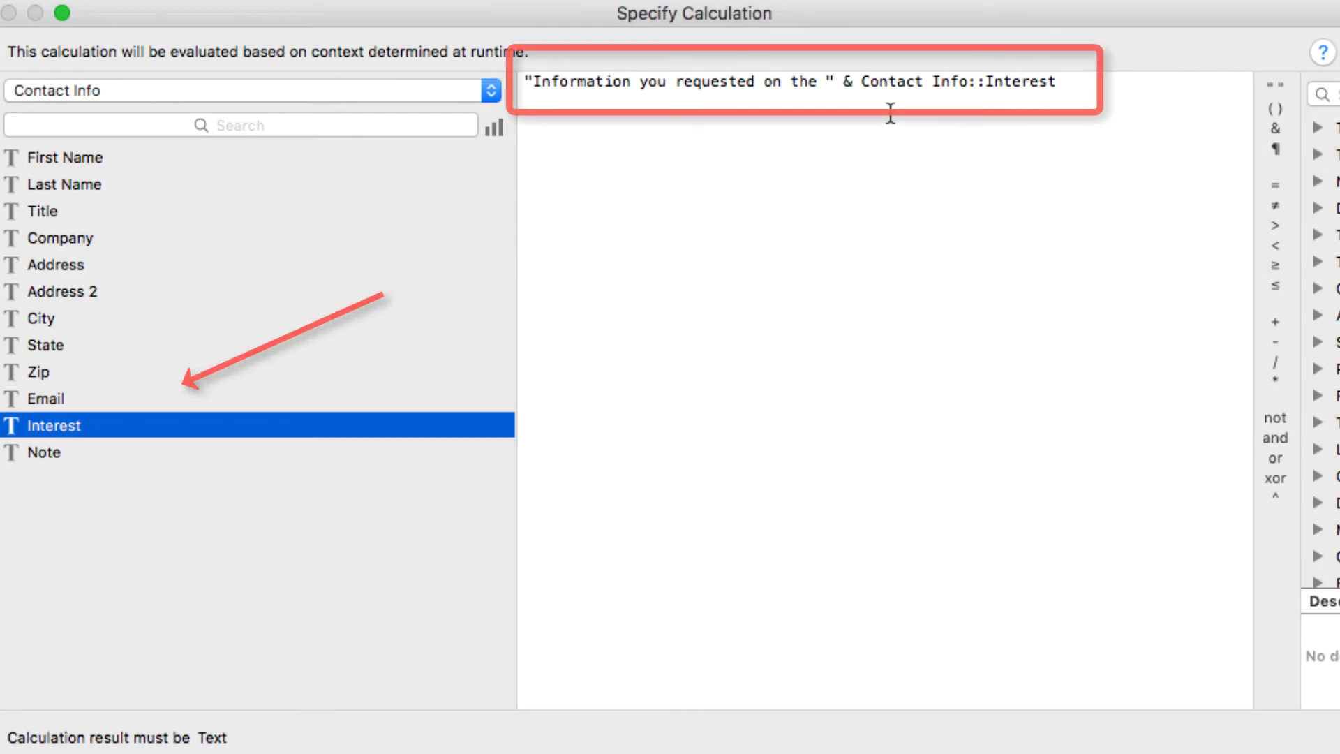
{"action": "left_click", "coordinate": [859, 83]}
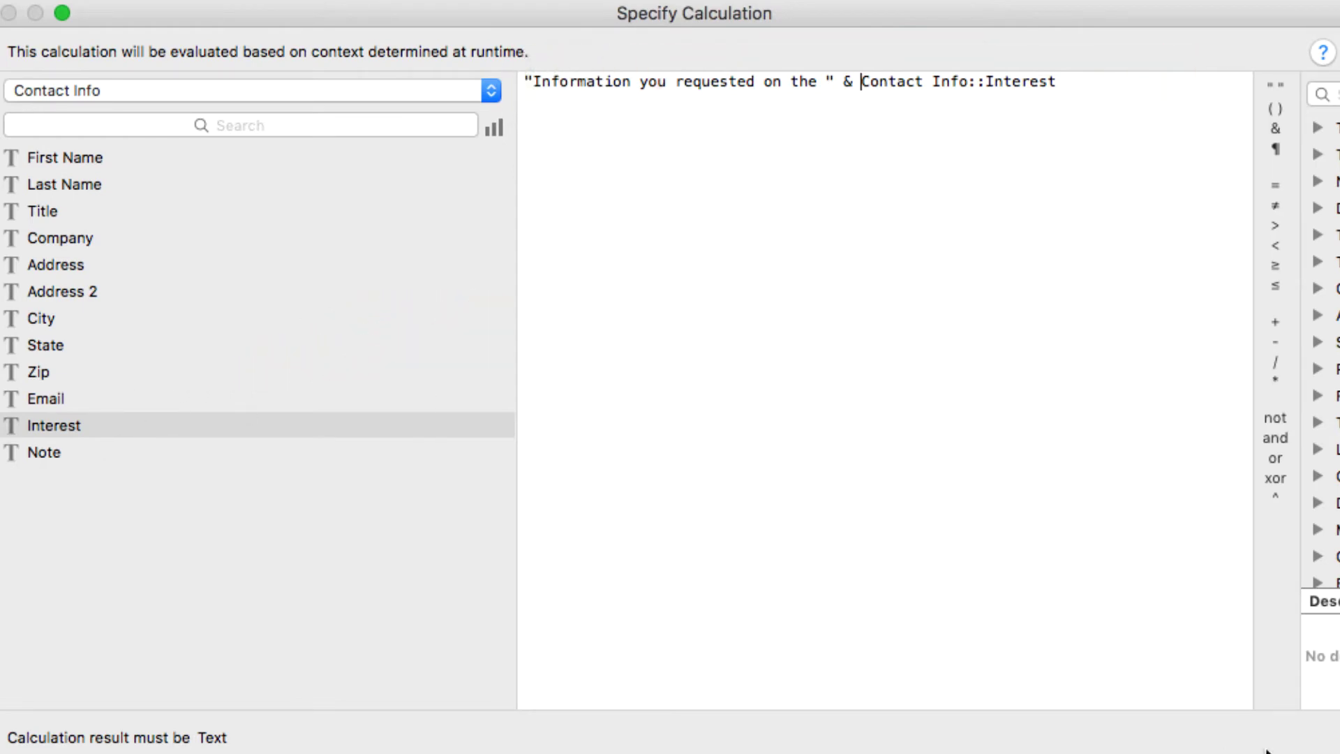
{"action": "key", "text": "Return"}
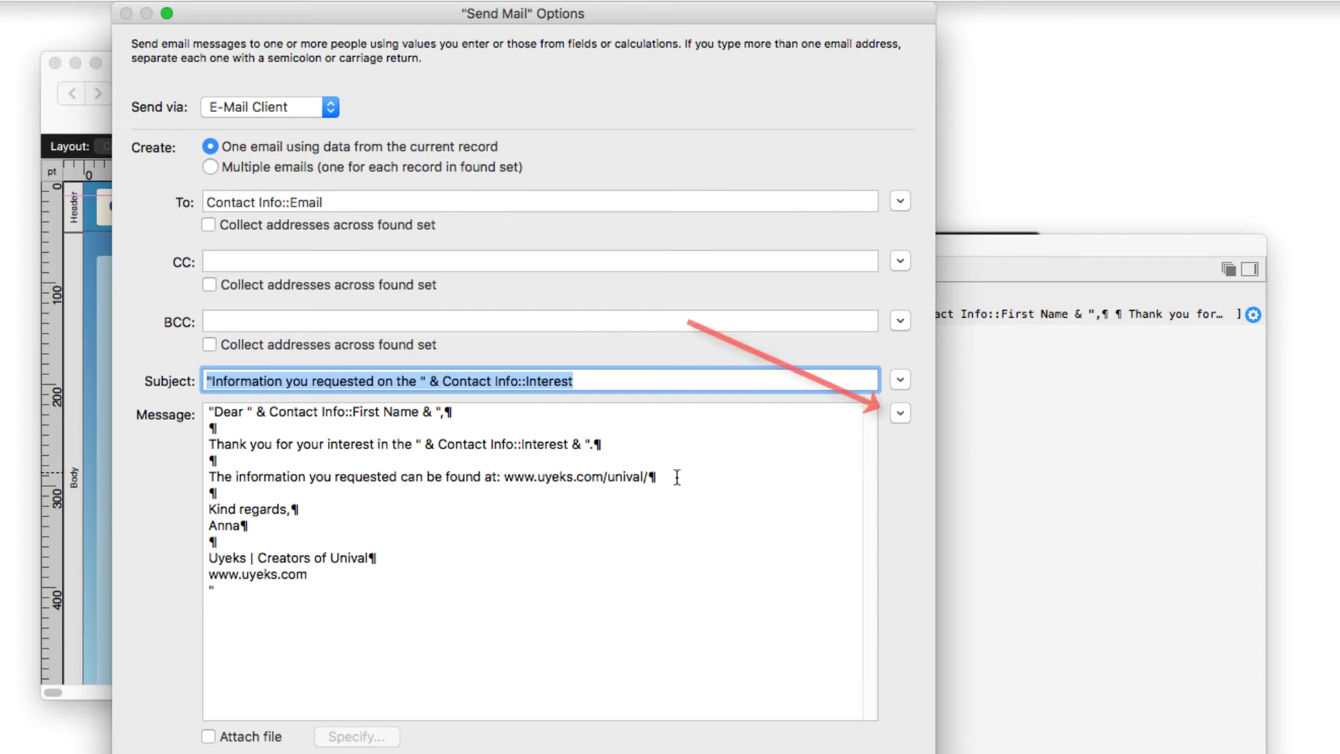
Open the Message body as a calculation and insert the First Name field after "Dear "
{"action": "left_click", "coordinate": [891, 413]}
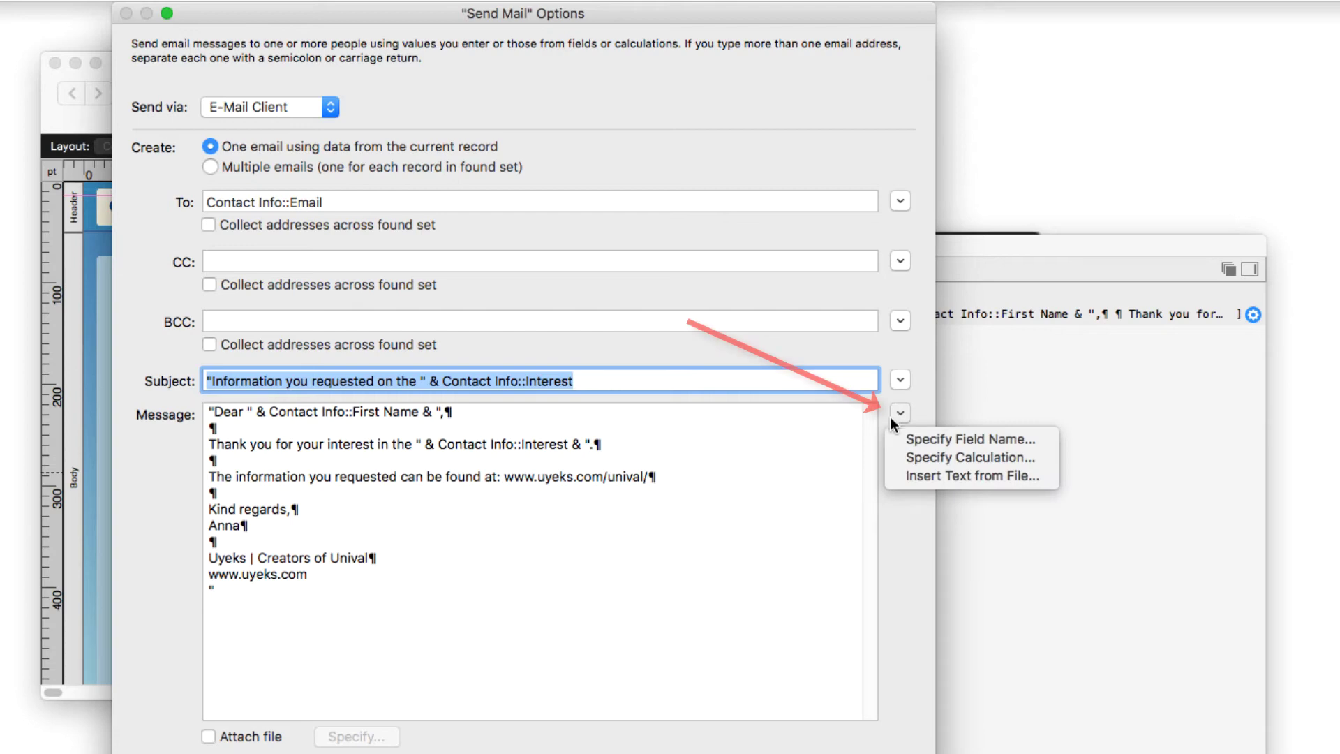
{"action": "left_click", "coordinate": [900, 457]}
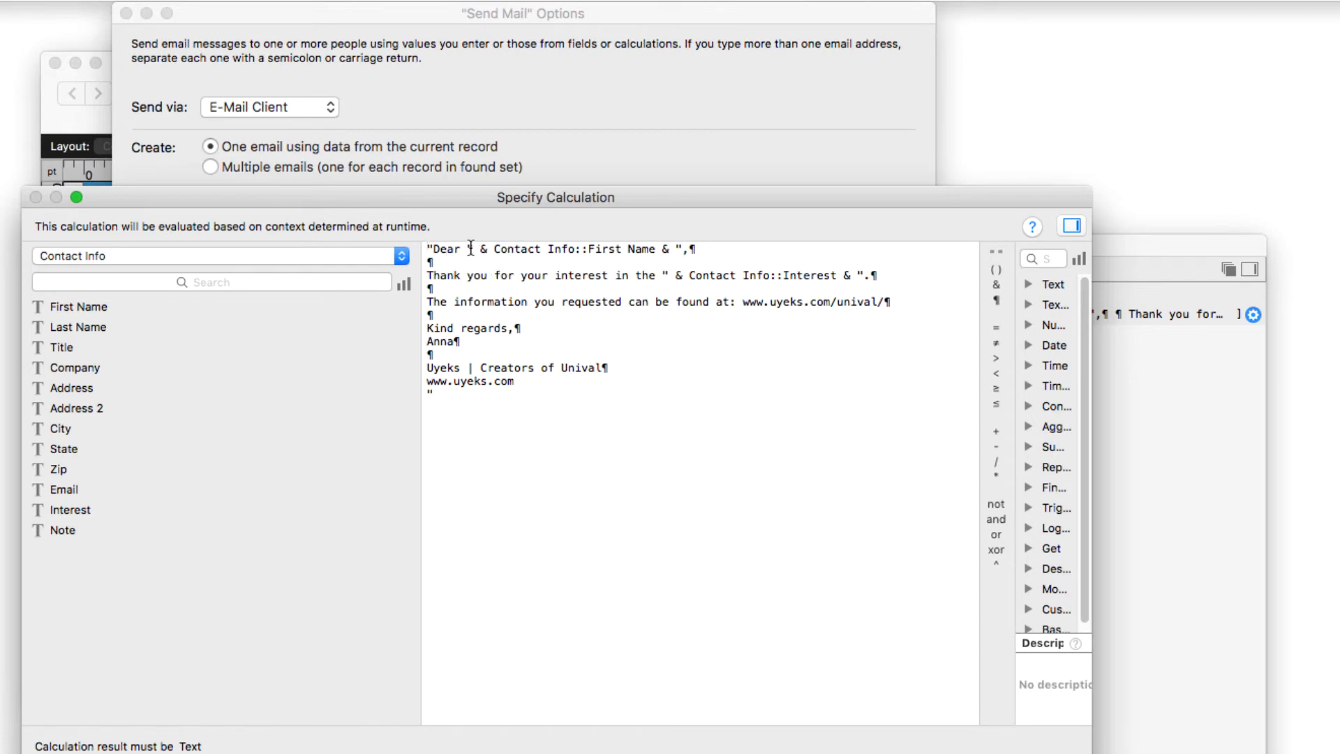
{"action": "left_click_drag", "start_coordinate": [471, 248], "coordinate": [413, 238]}
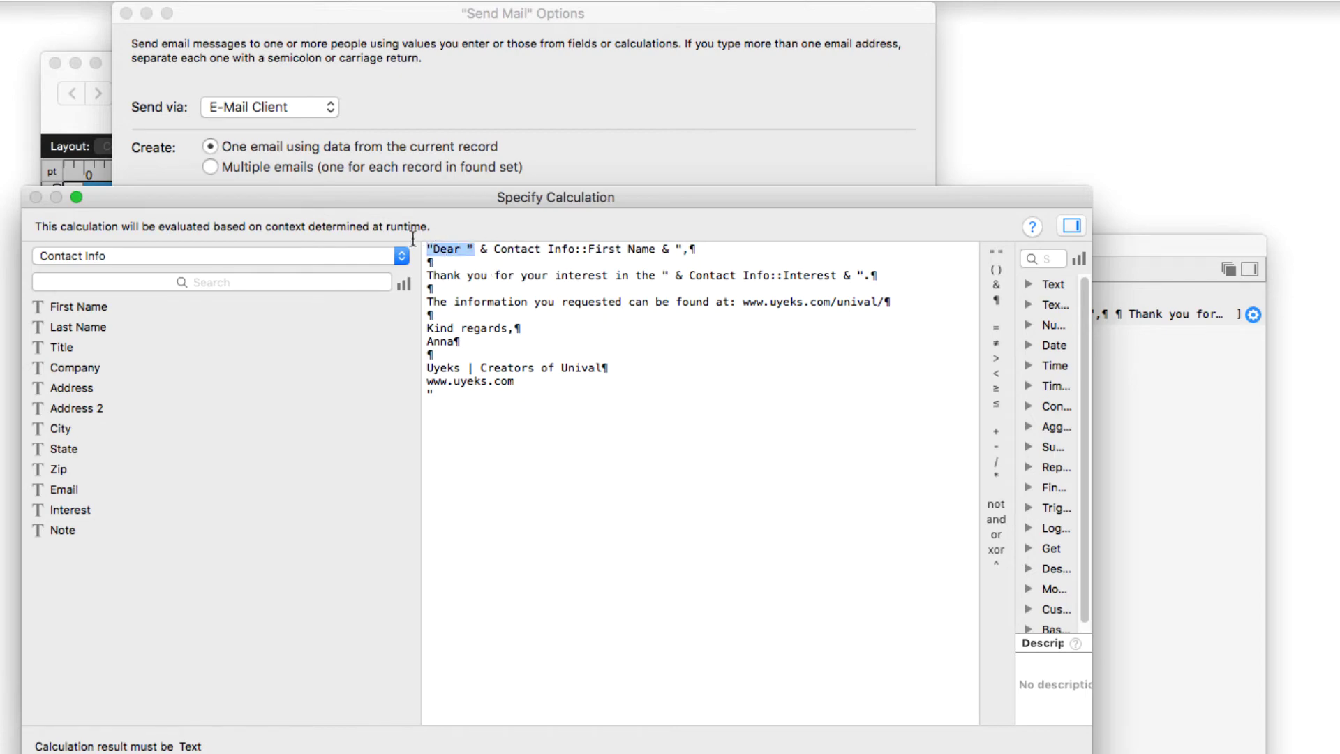
{"action": "left_click", "coordinate": [486, 254]}
{"action": "left_click", "coordinate": [99, 310]}
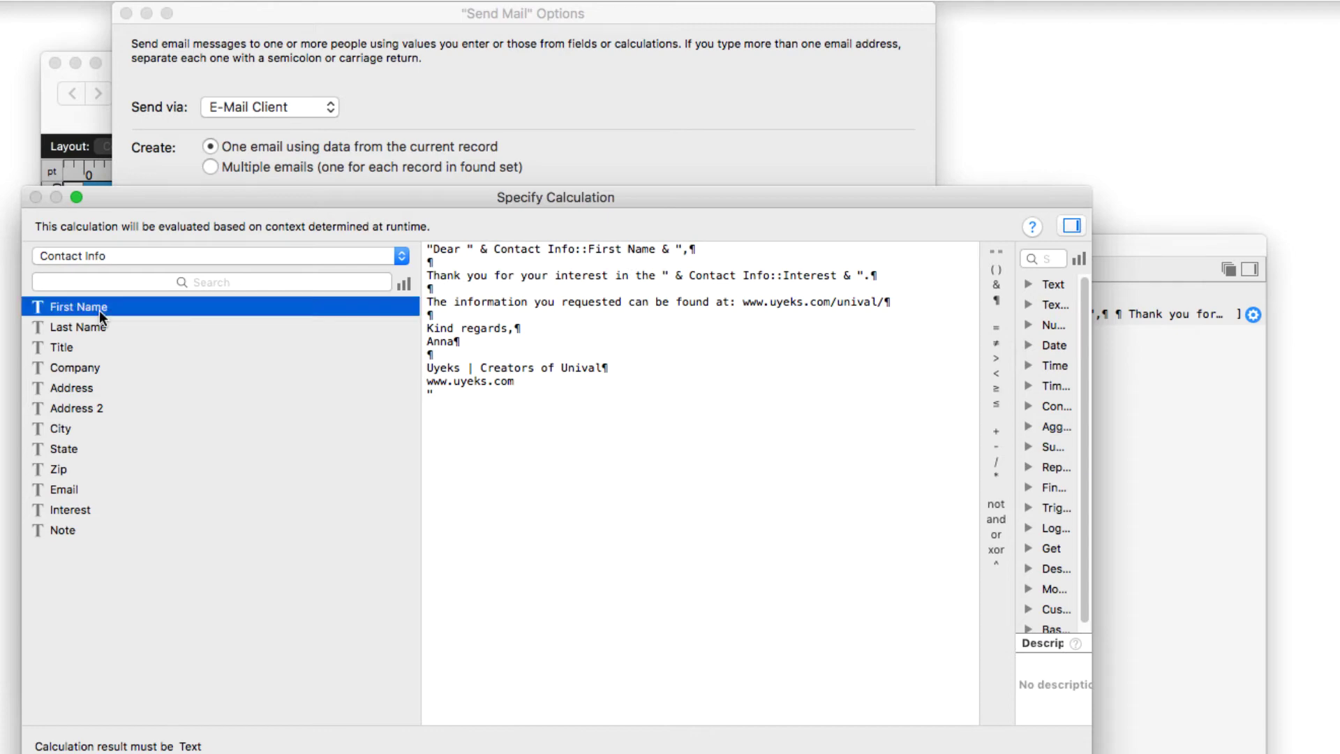
Delete the stray comma after the greeting's closing quote in the message formula
{"action": "left_click", "coordinate": [676, 253]}
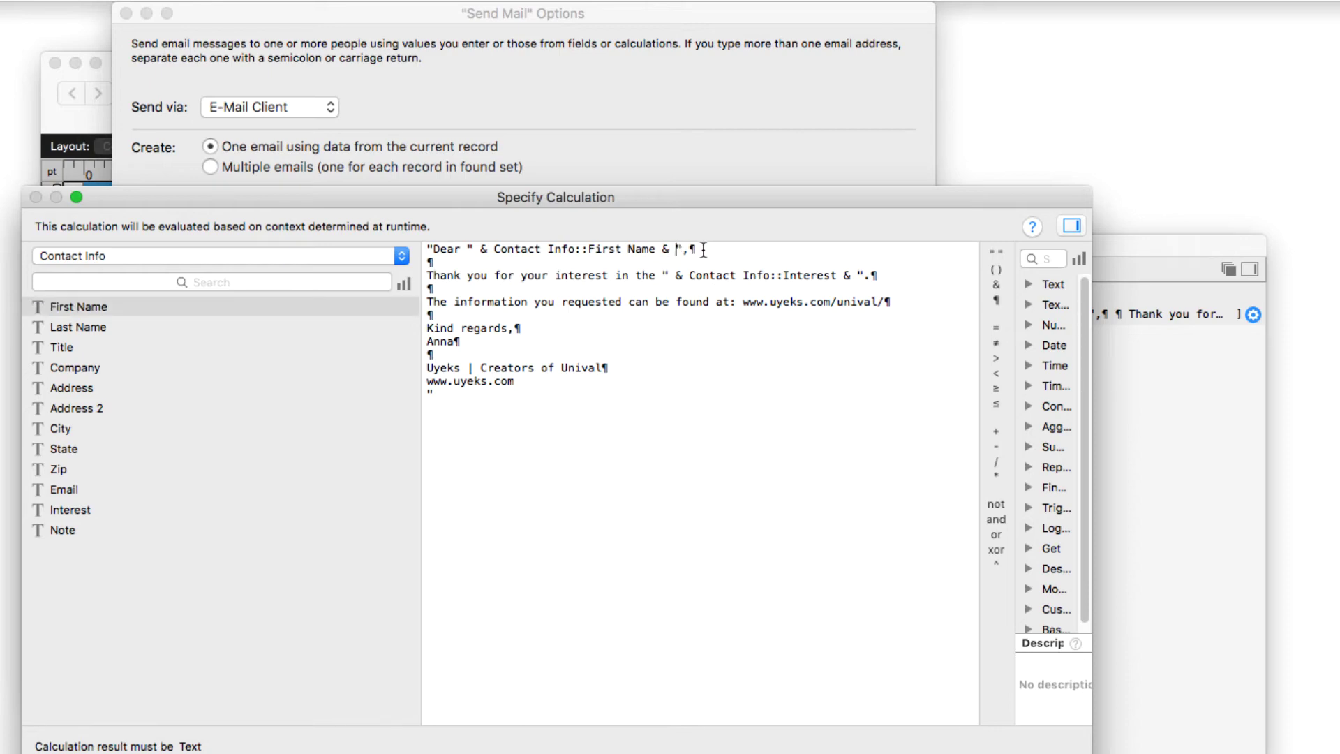
{"action": "left_click", "coordinate": [685, 251]}
{"action": "key", "text": "BackSpace"}
{"action": "left_click", "coordinate": [700, 242]}
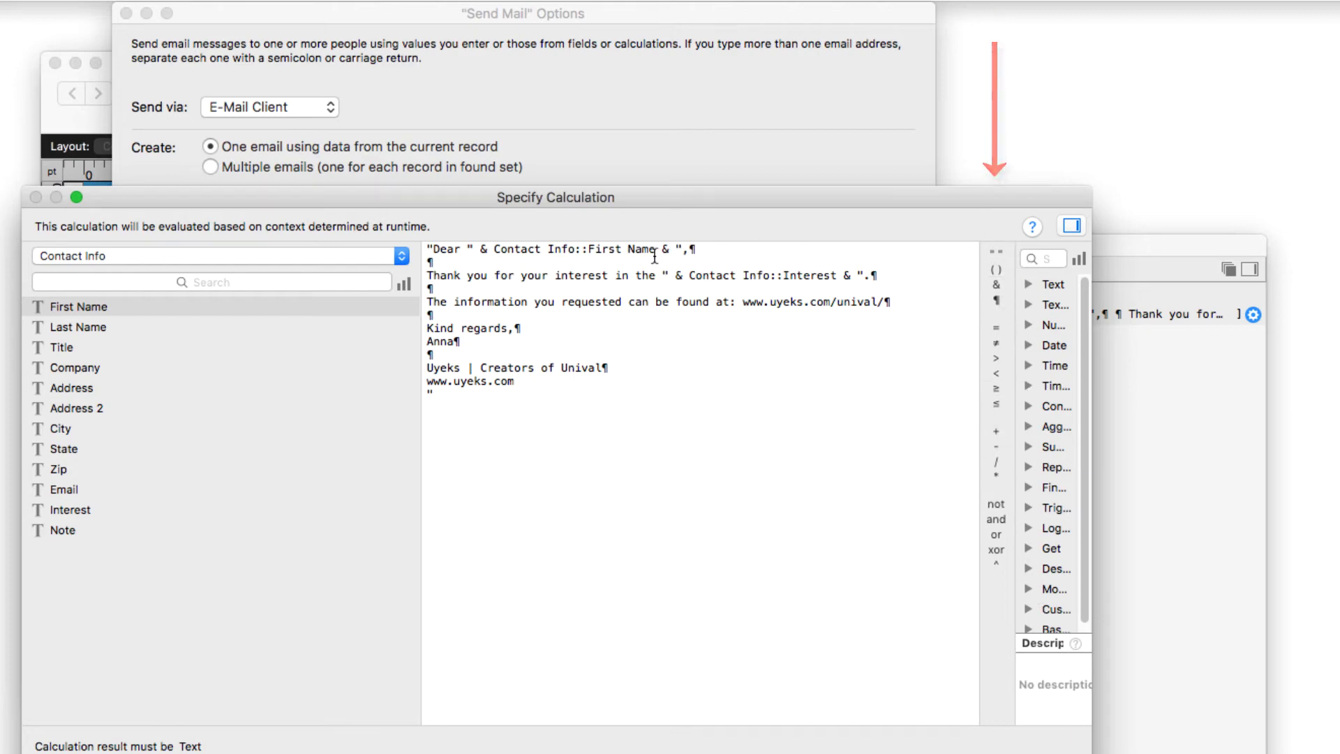
{"action": "left_click", "coordinate": [500, 261]}
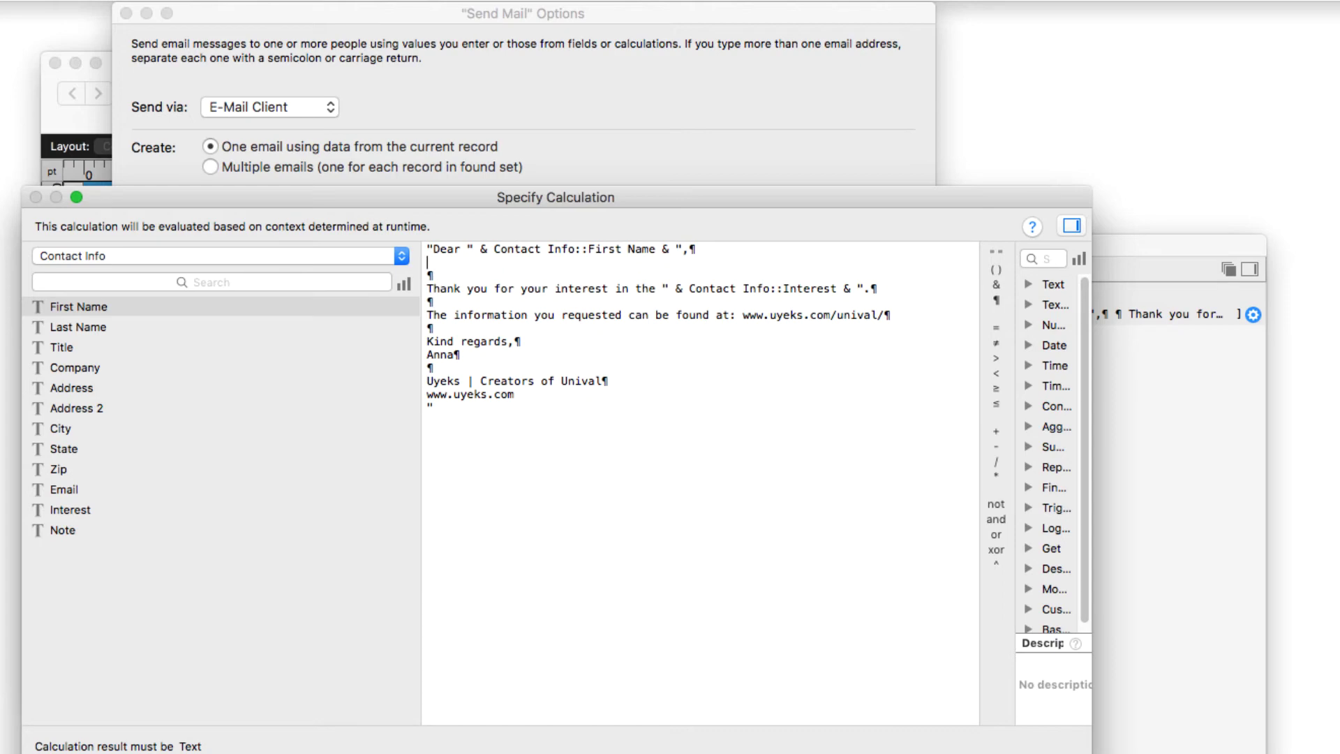
{"action": "left_click", "coordinate": [716, 247]}
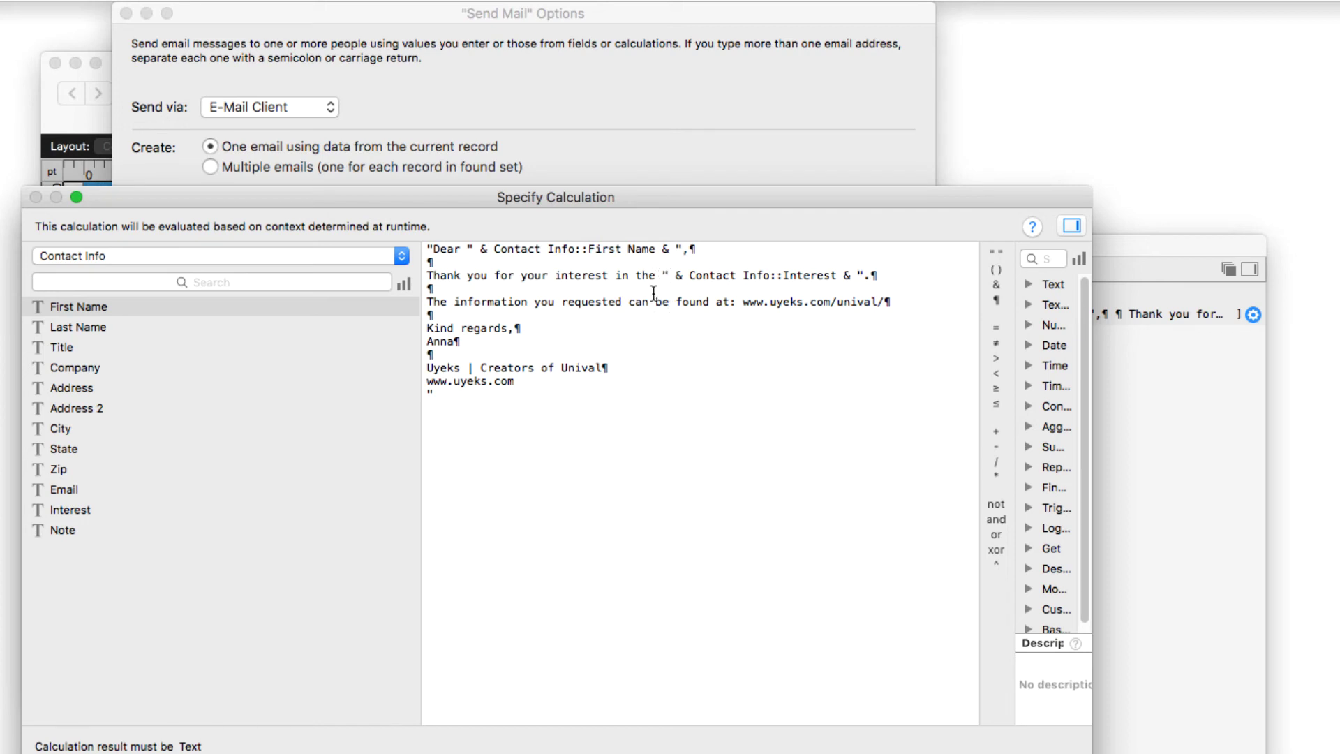
{"action": "left_click", "coordinate": [662, 276]}
{"action": "left_click", "coordinate": [73, 512]}
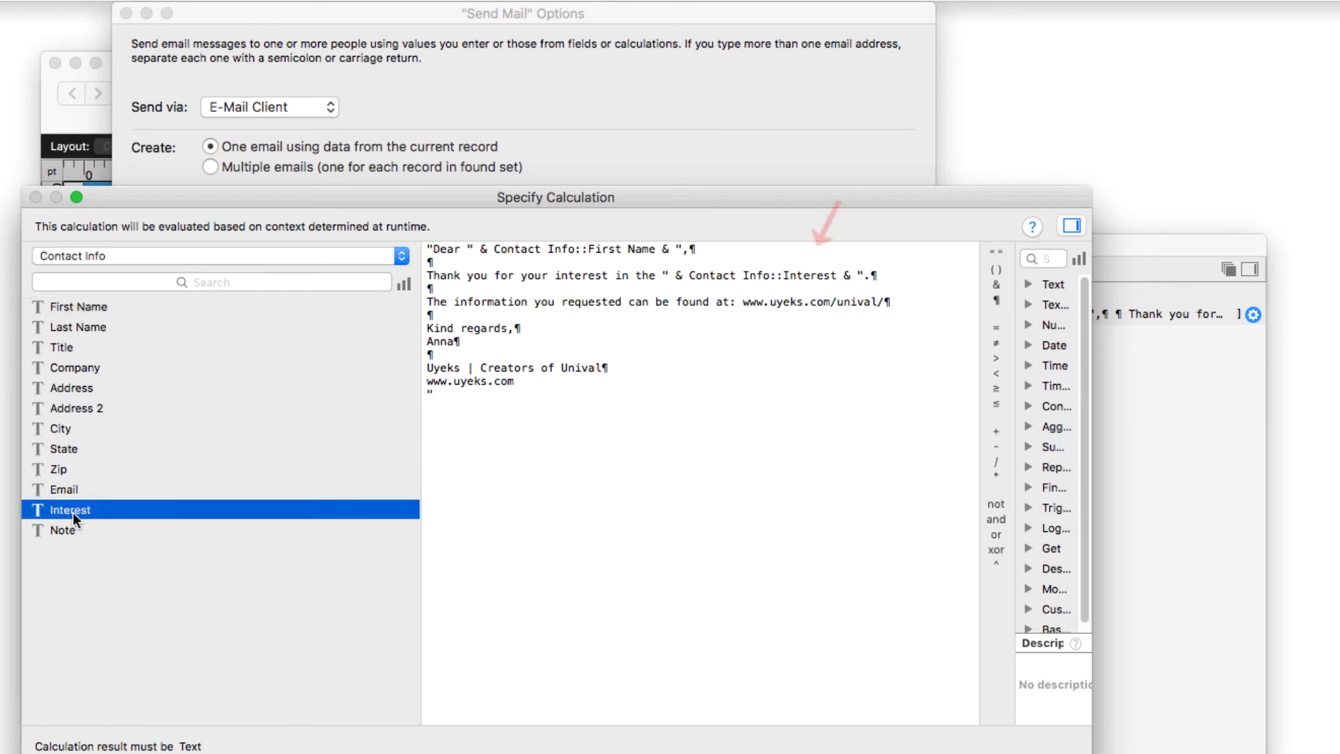
{"action": "left_click", "coordinate": [847, 280]}
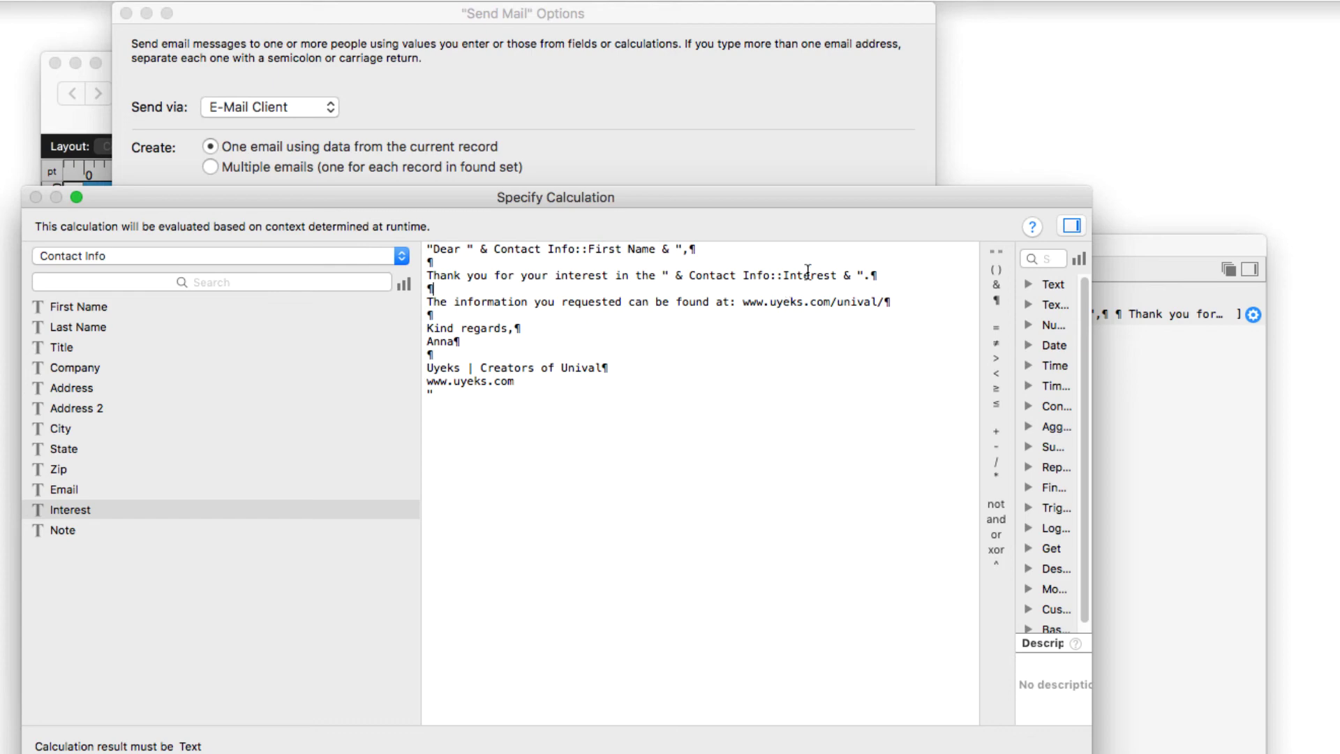
{"action": "left_click", "coordinate": [744, 305]}
{"action": "left_click", "coordinate": [441, 322]}
{"action": "left_click", "coordinate": [466, 395]}
Confirm the message formula, Send Mail Options and Button Action, then exit Layout mode
{"action": "key", "text": "KP_Enter"}
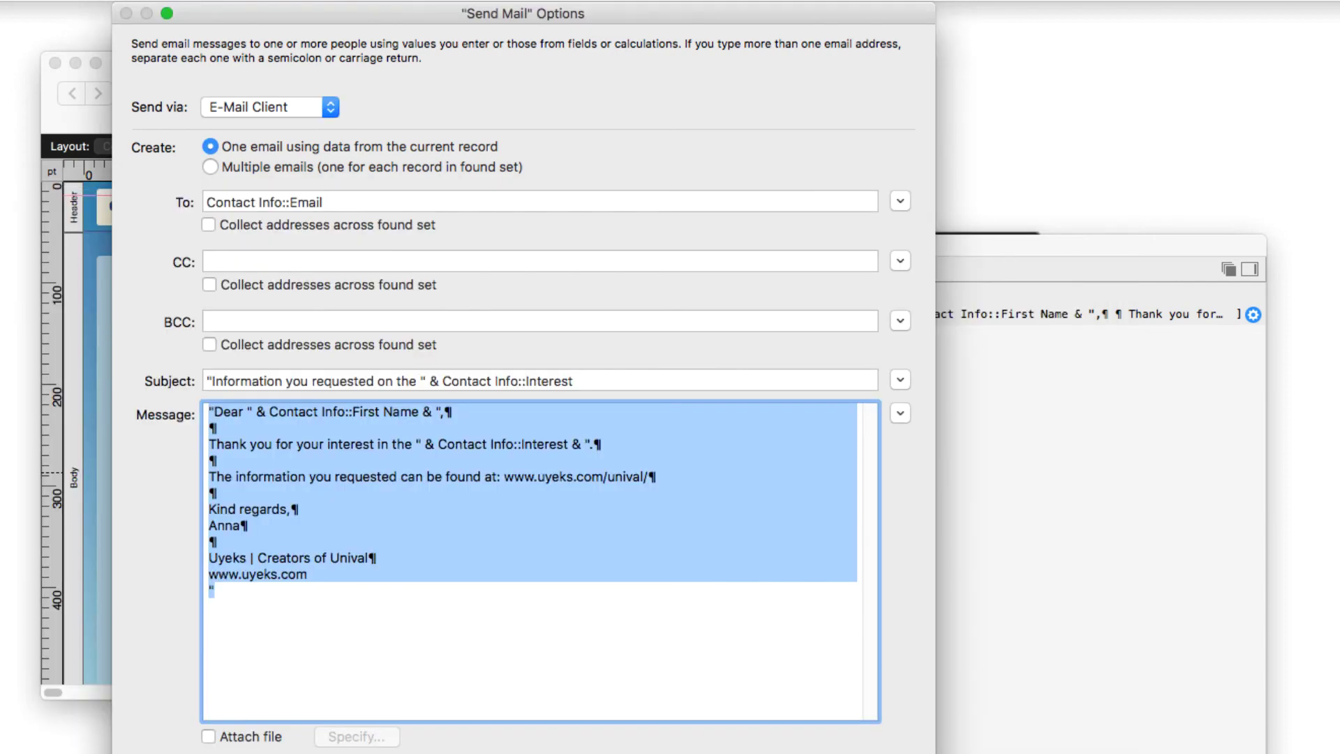
{"action": "key", "text": "Return"}
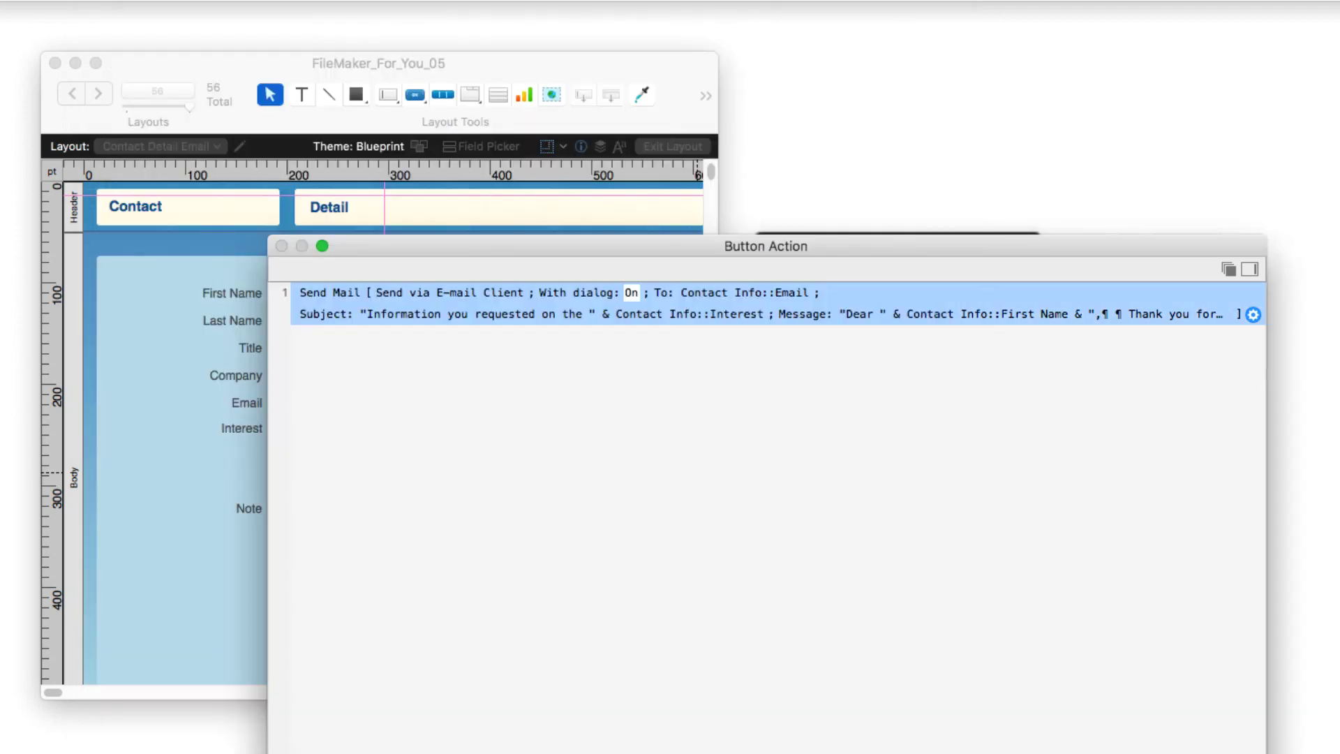
{"action": "key", "text": "Return"}
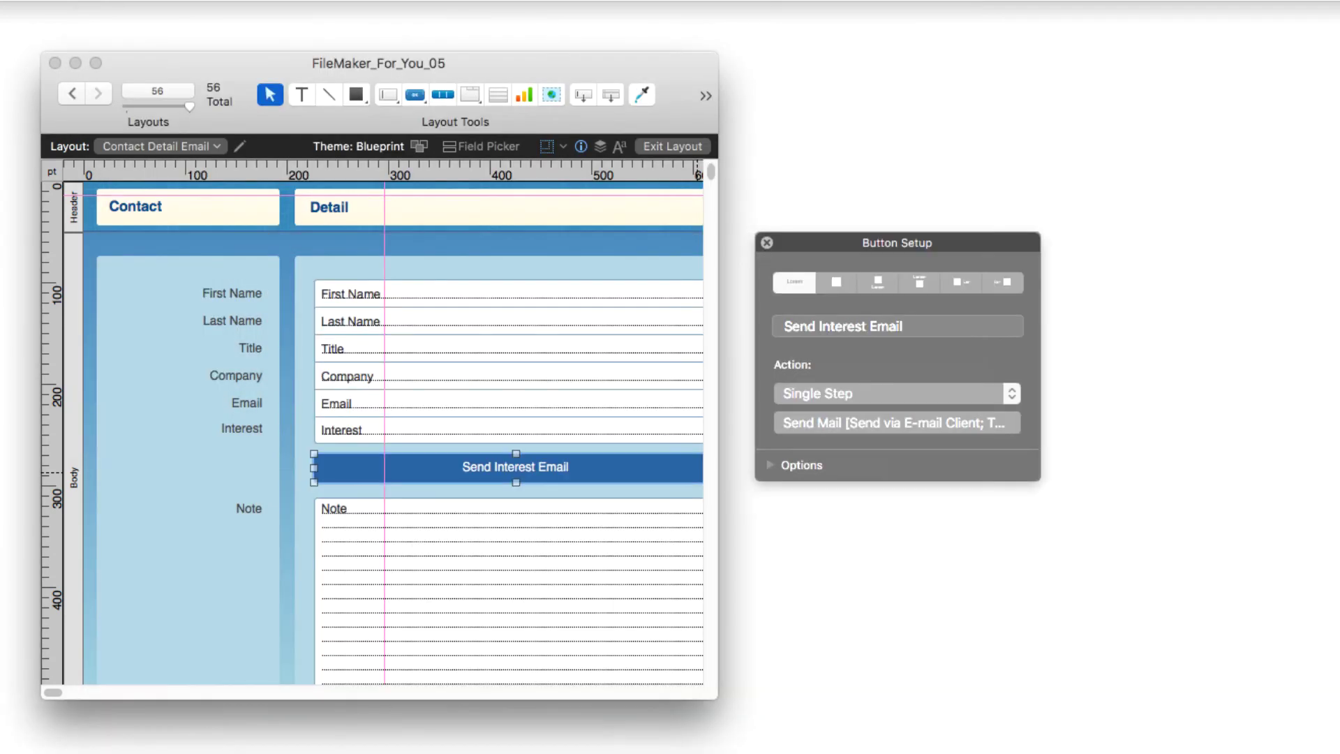
{"action": "left_click", "coordinate": [663, 146]}
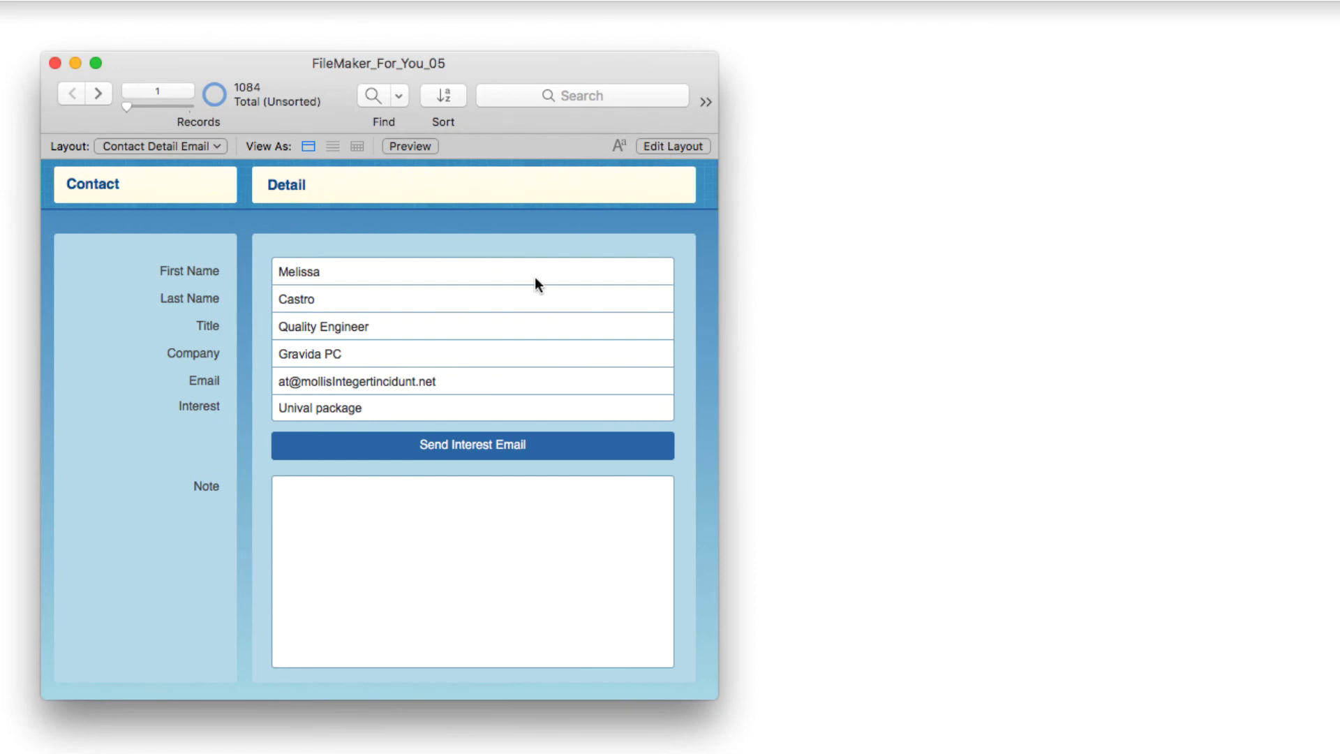
Test the edited button, check the Unival package email, then close it without saving
{"action": "left_click", "coordinate": [416, 438]}
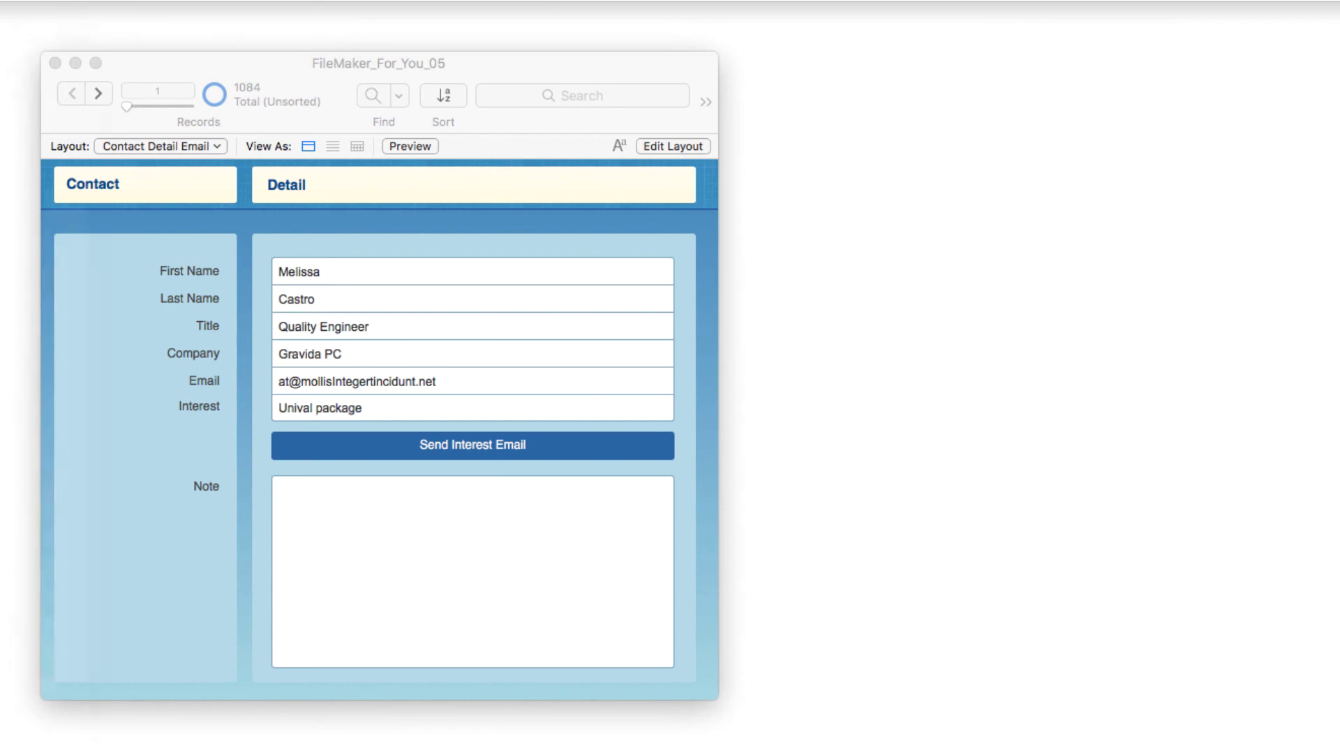
{"action": "left_click_drag", "start_coordinate": [405, 95], "coordinate": [568, 304]}
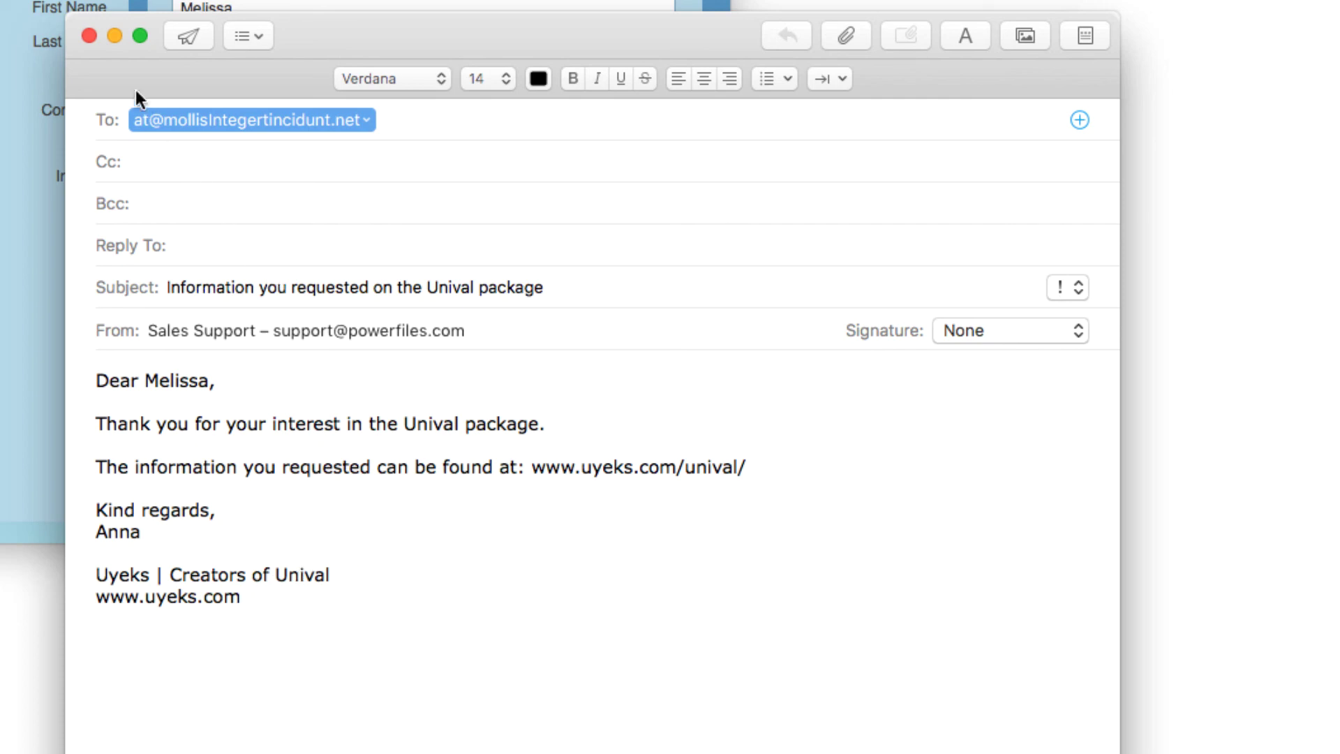
{"action": "left_click", "coordinate": [88, 35]}
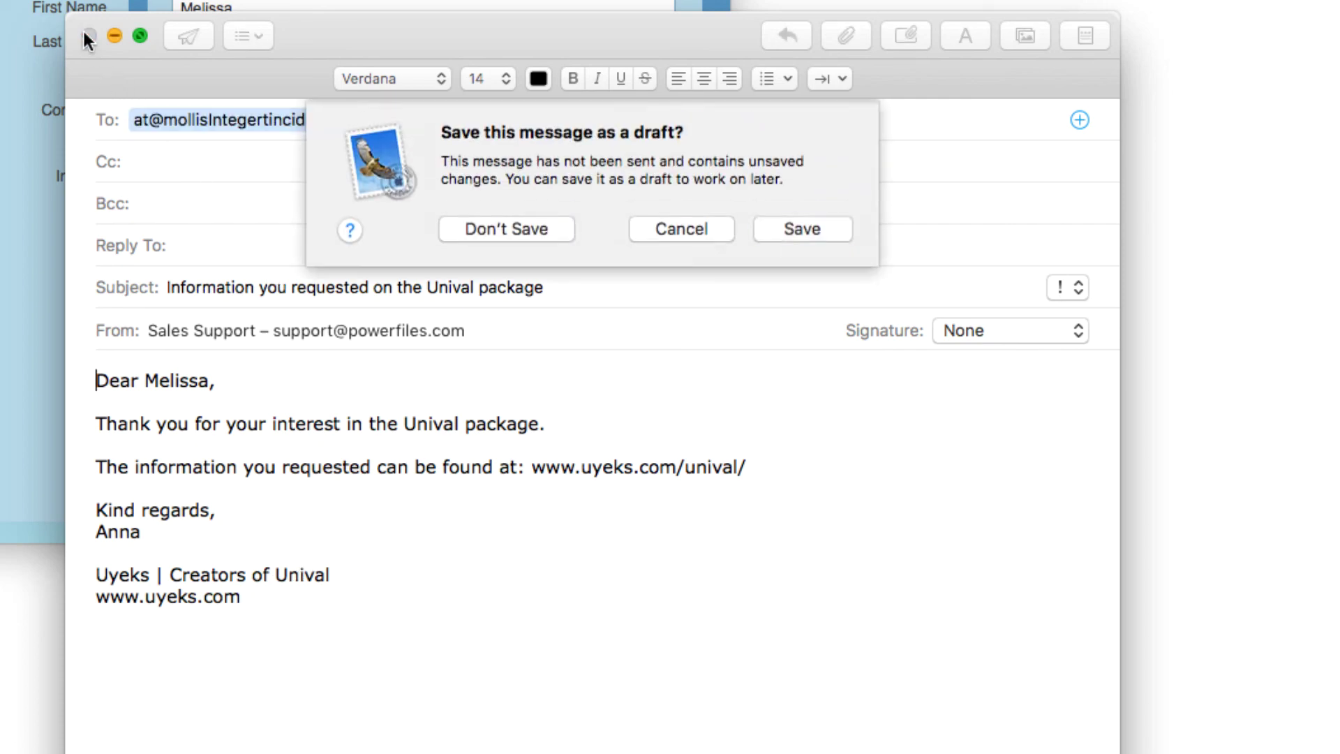
{"action": "left_click", "coordinate": [493, 229]}
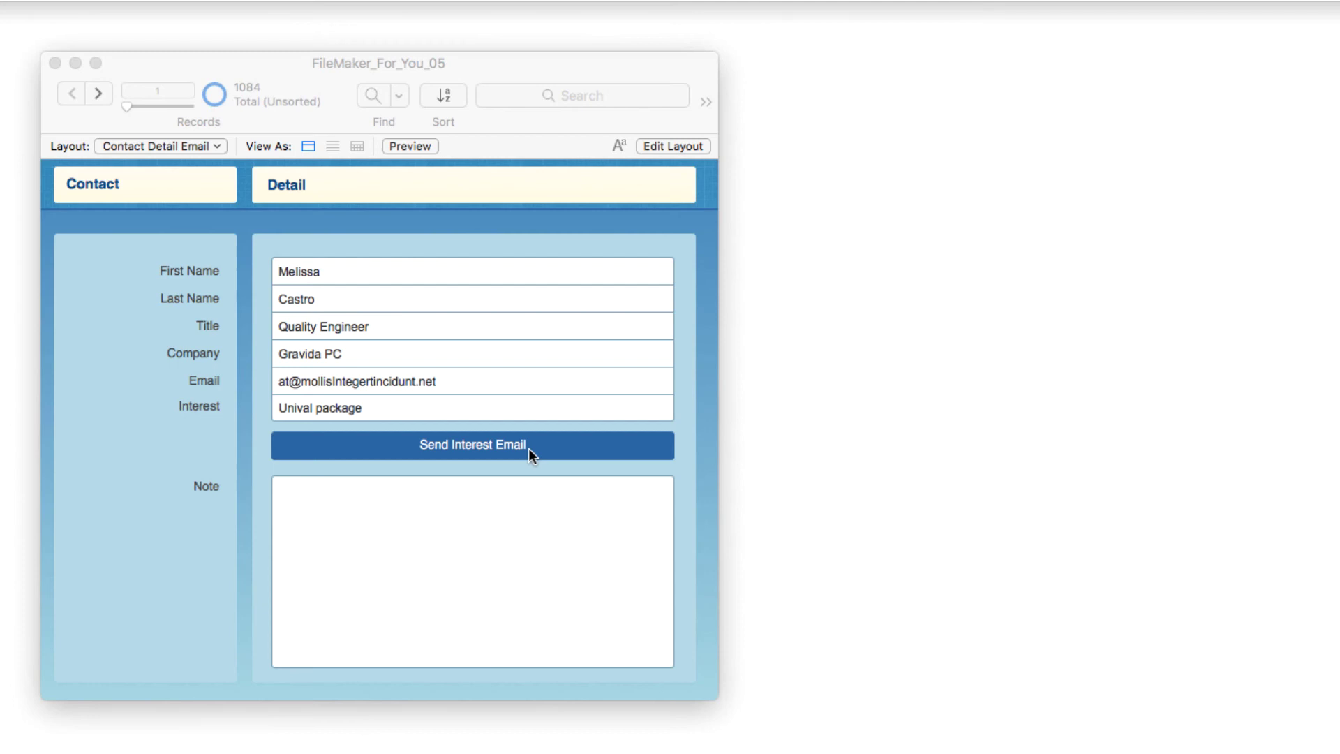
{"action": "left_click", "coordinate": [346, 411]}
{"action": "left_click", "coordinate": [346, 411]}
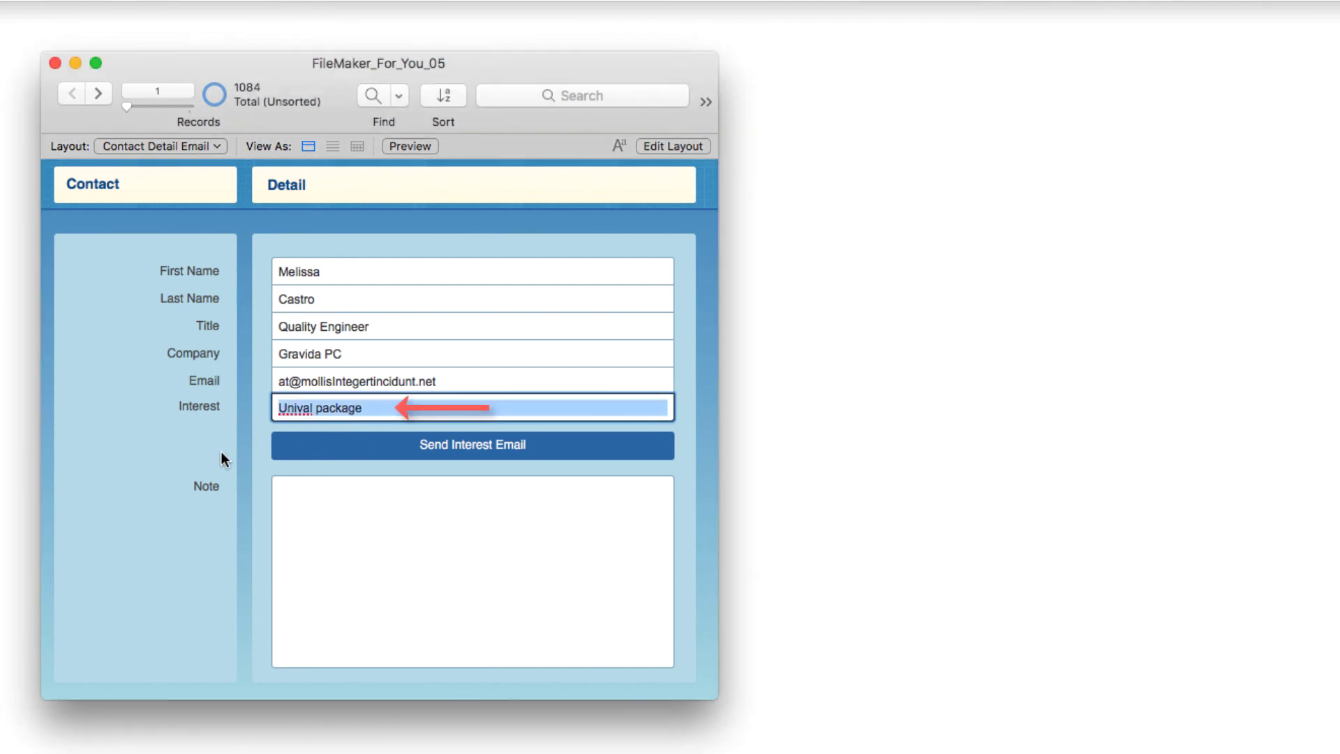
{"action": "left_click", "coordinate": [316, 278]}
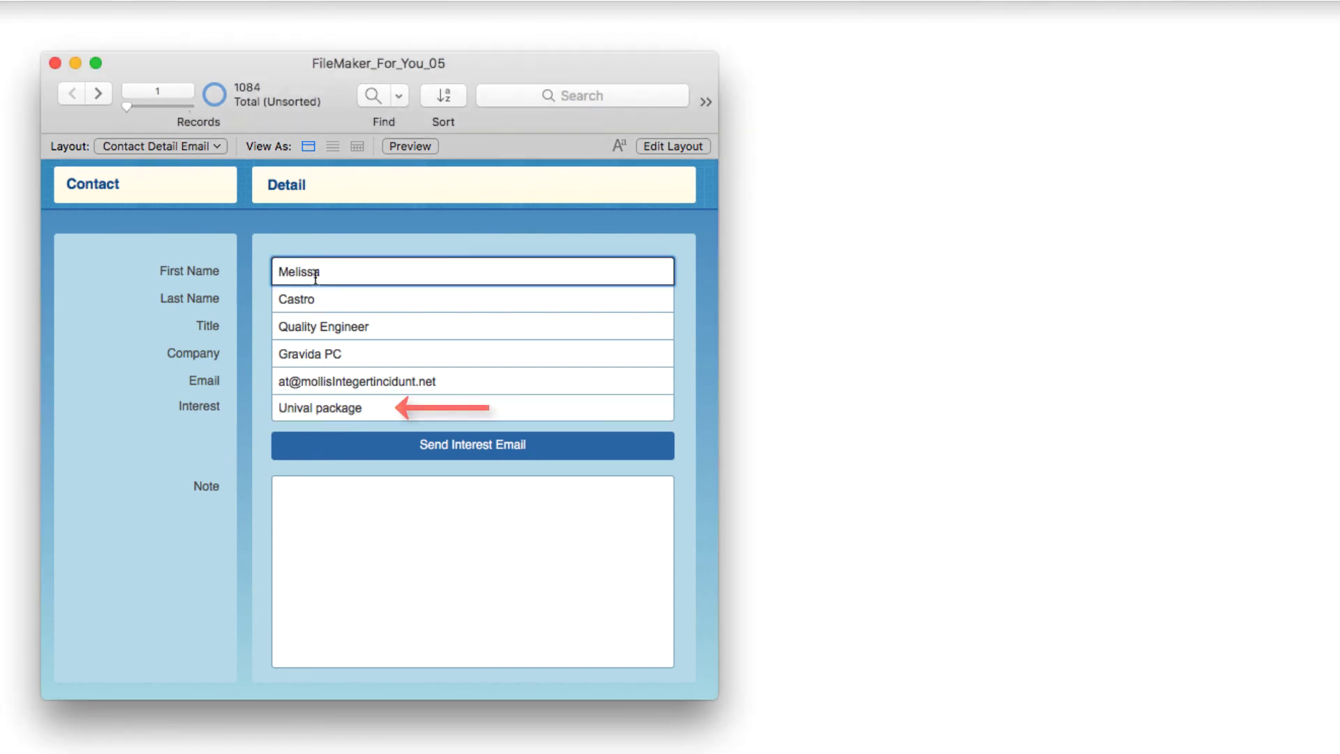